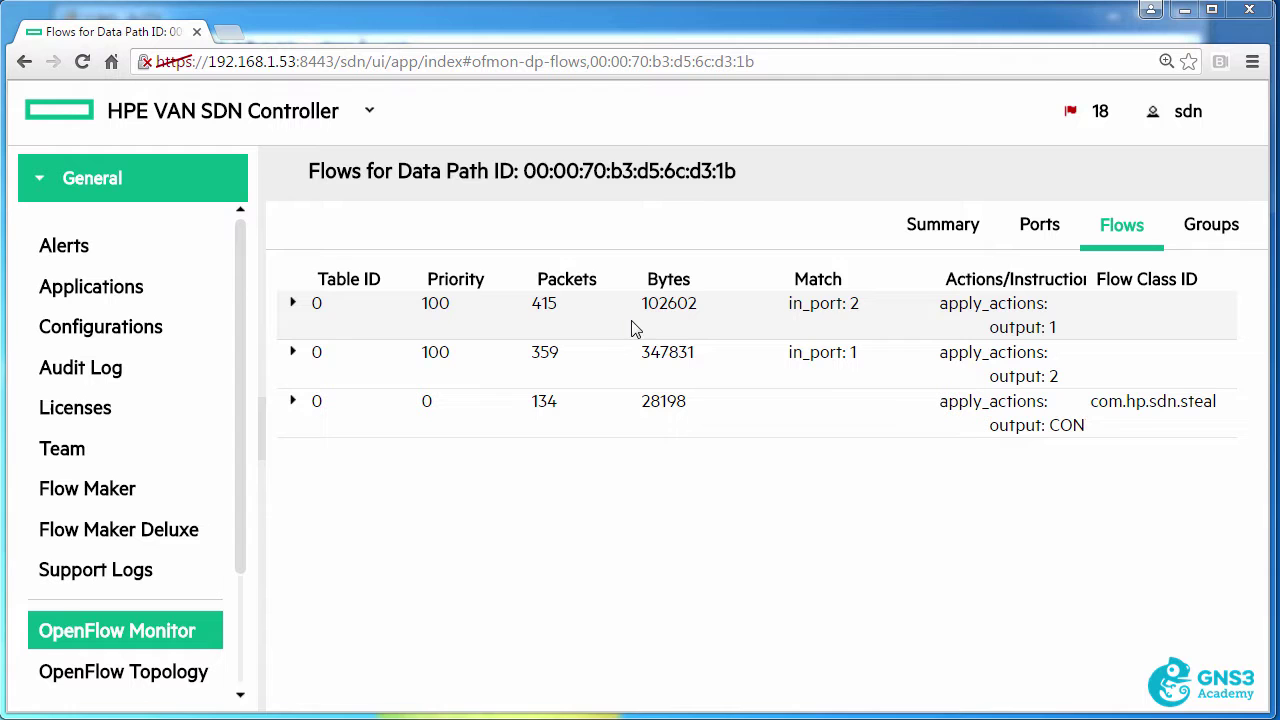
- Examine the match ports and output actions of the three flow entries, hiding the navigation sidebar to show the full action text
left_click_drag(866, 304, 826, 309)
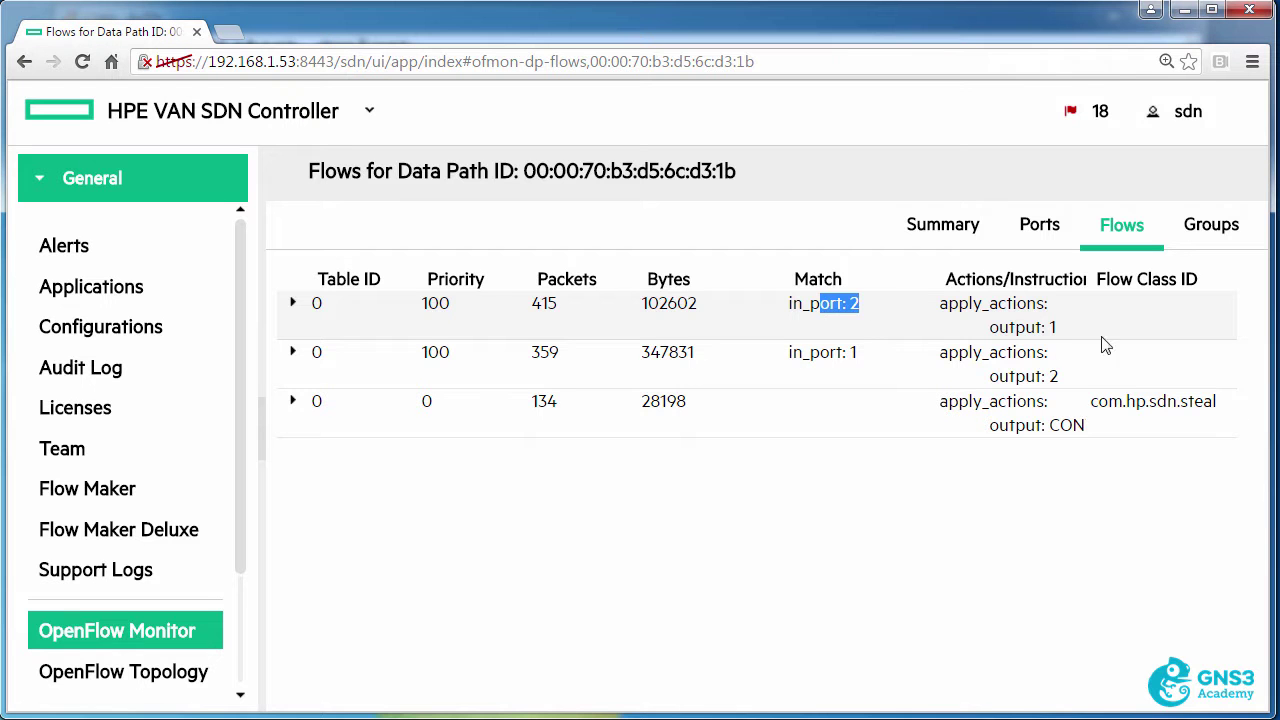
left_click_drag(1081, 327, 1016, 328)
left_click_drag(888, 358, 818, 358)
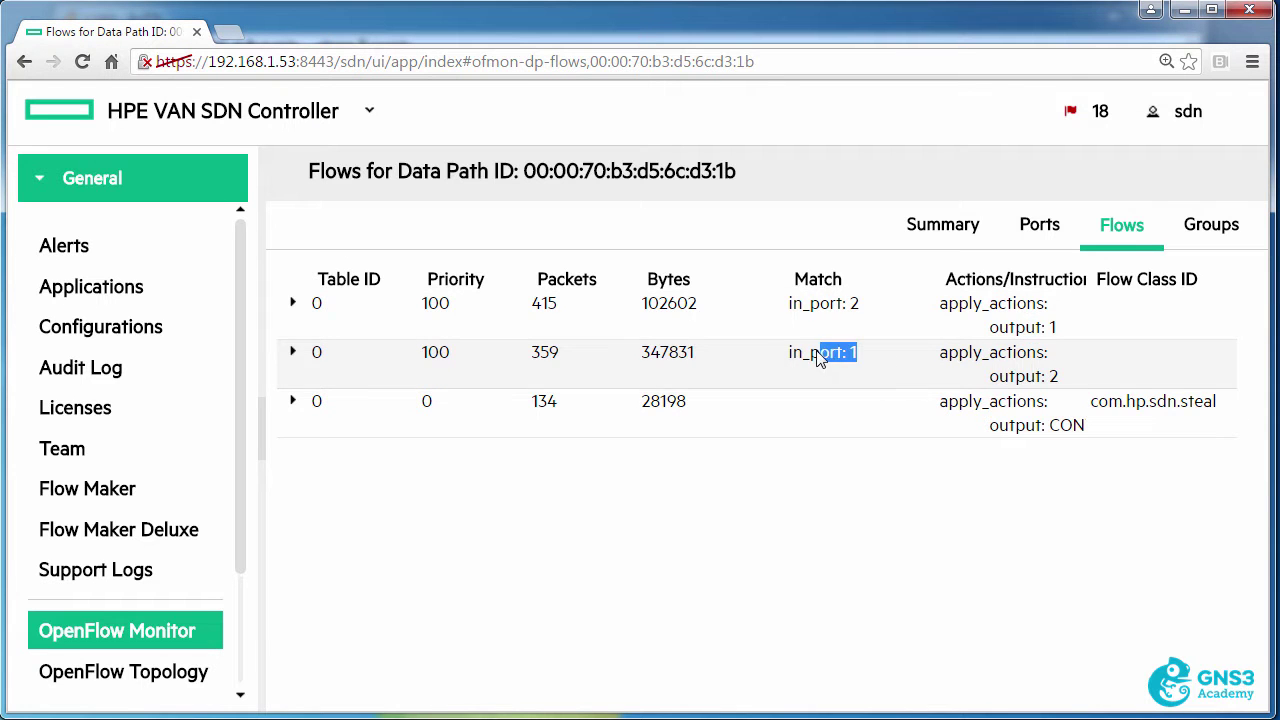
left_click_drag(1059, 376, 987, 376)
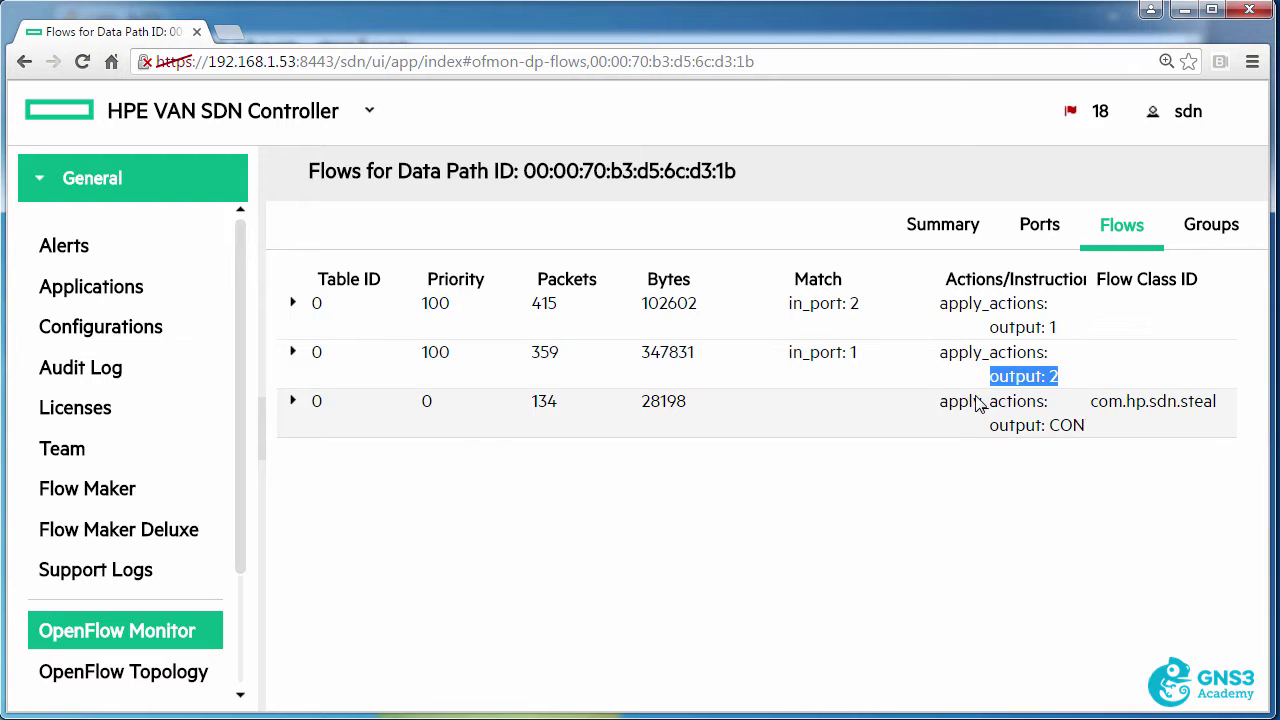
left_click(230, 112)
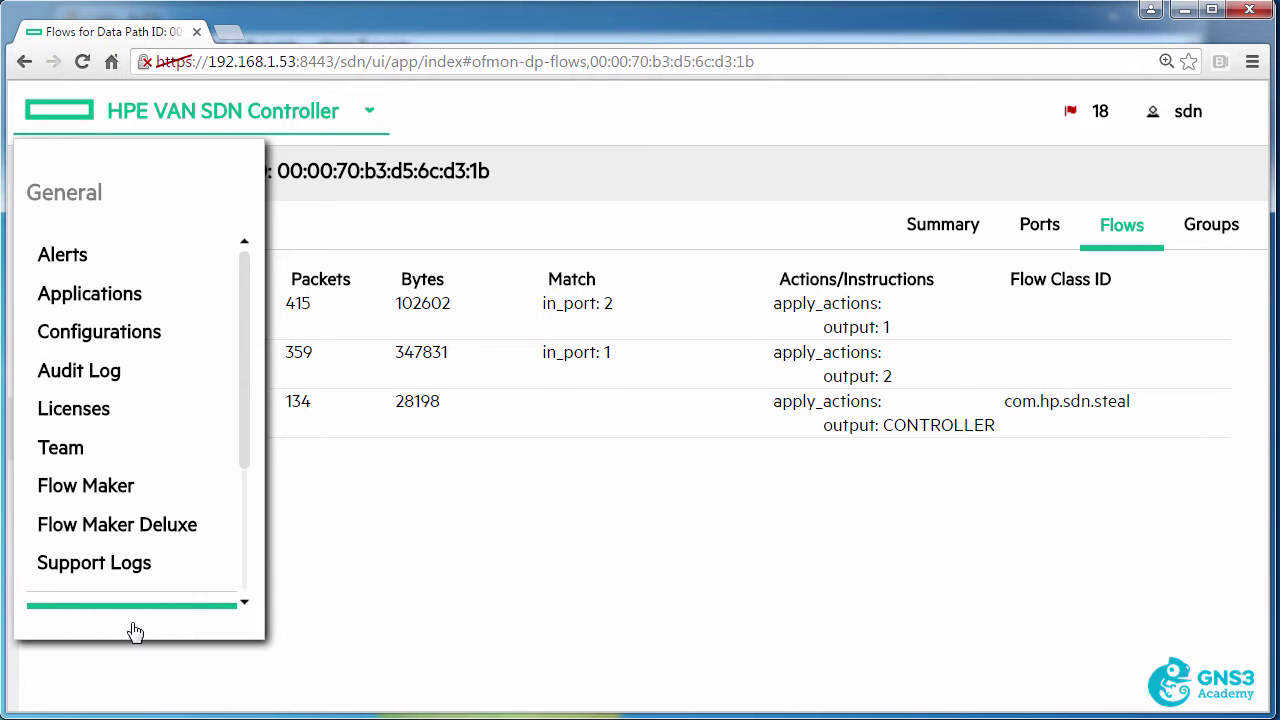
left_click_drag(734, 417, 980, 474)
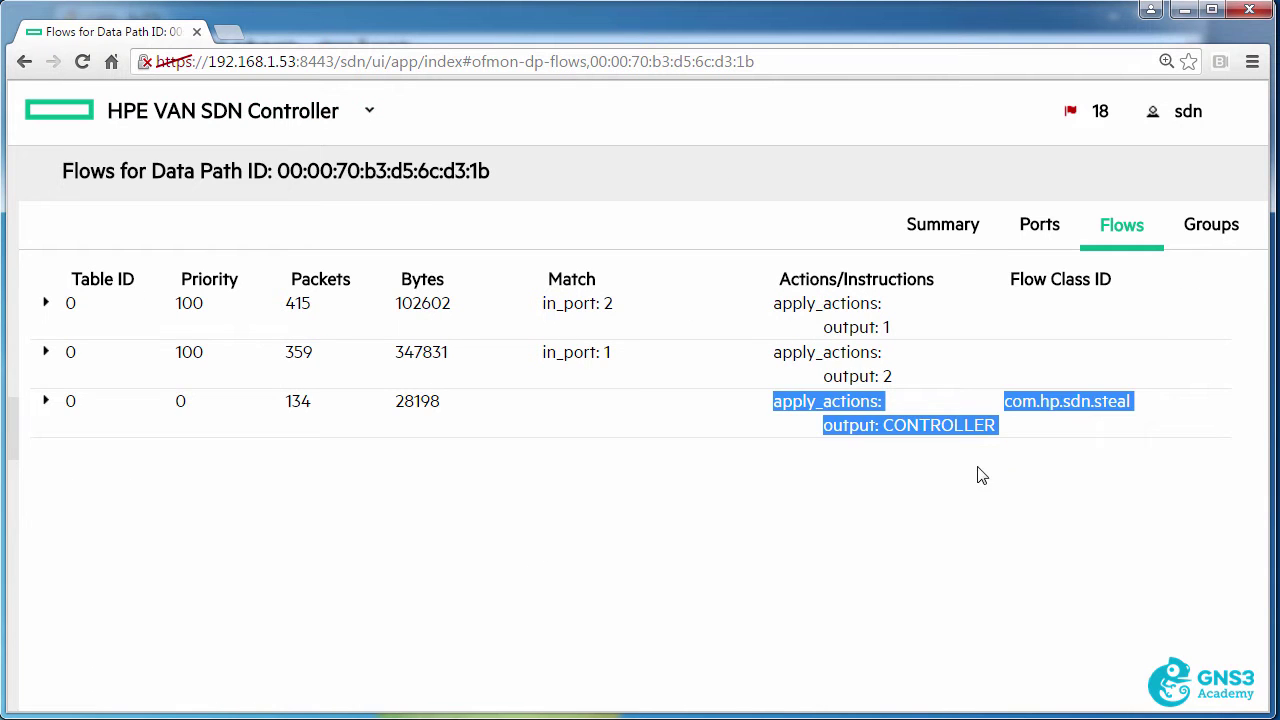
- Switch to the PuTTY console of the Zodiac FX, enter the openflow context and run show flows
key("alt+Tab")
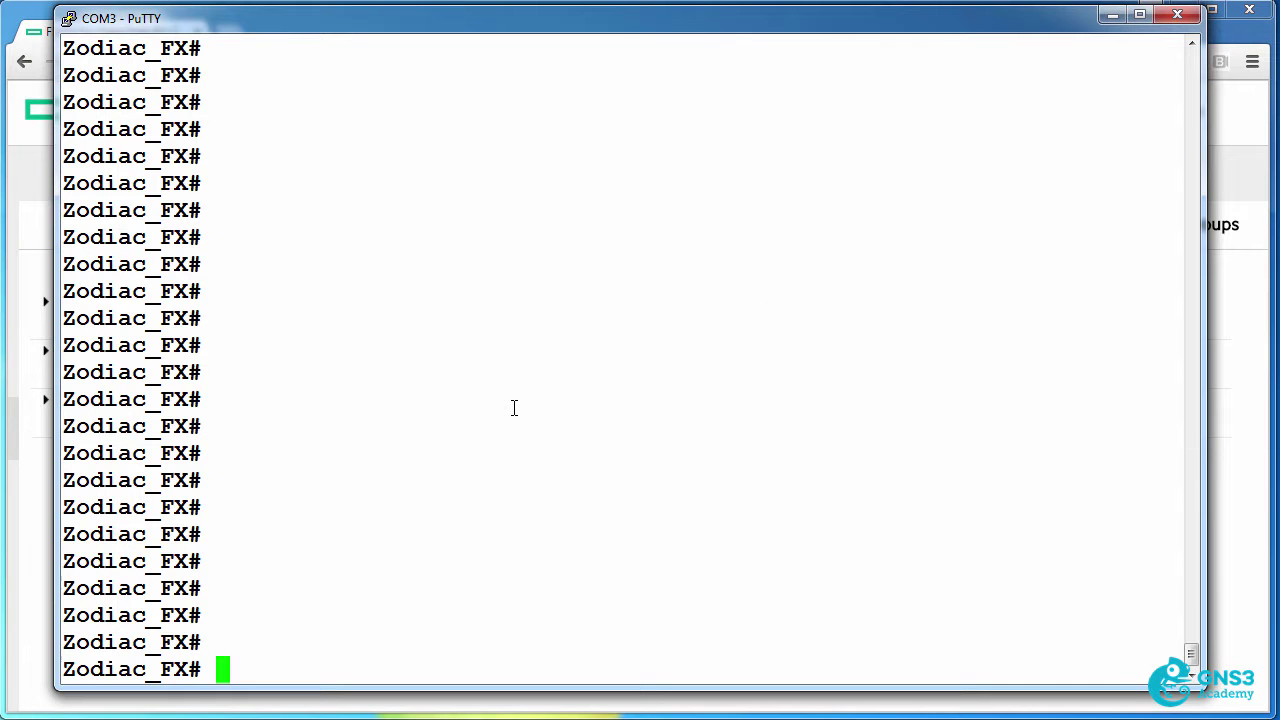
type("openflow")
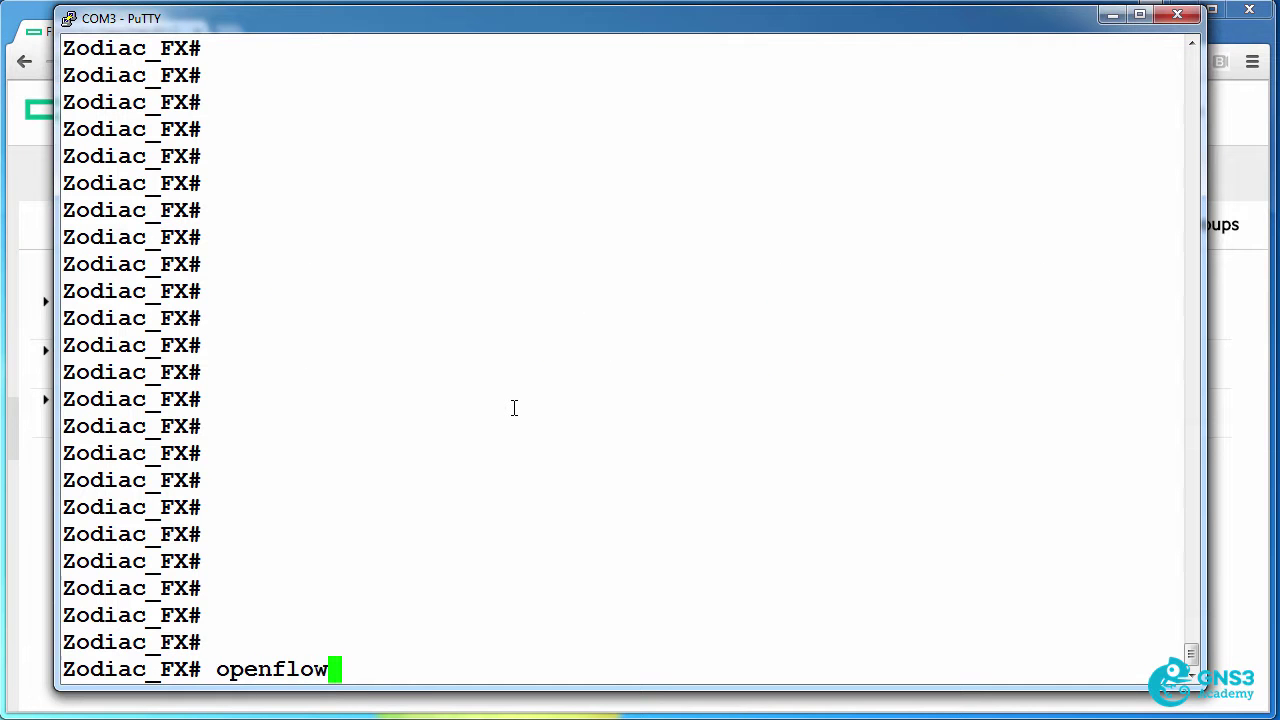
key("Return")
type("show floes")
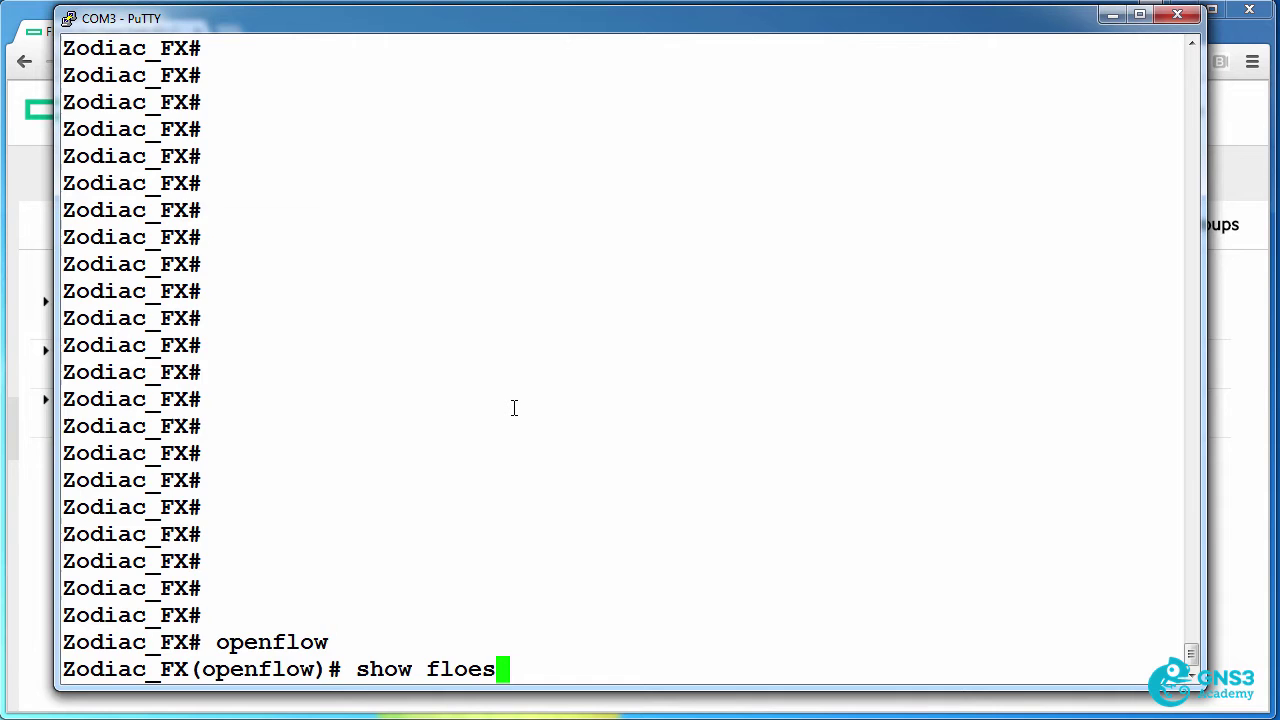
key("BackSpace")
key("BackSpace")
type("ws")
key("Return")
scroll(523, 291, "up", 8)
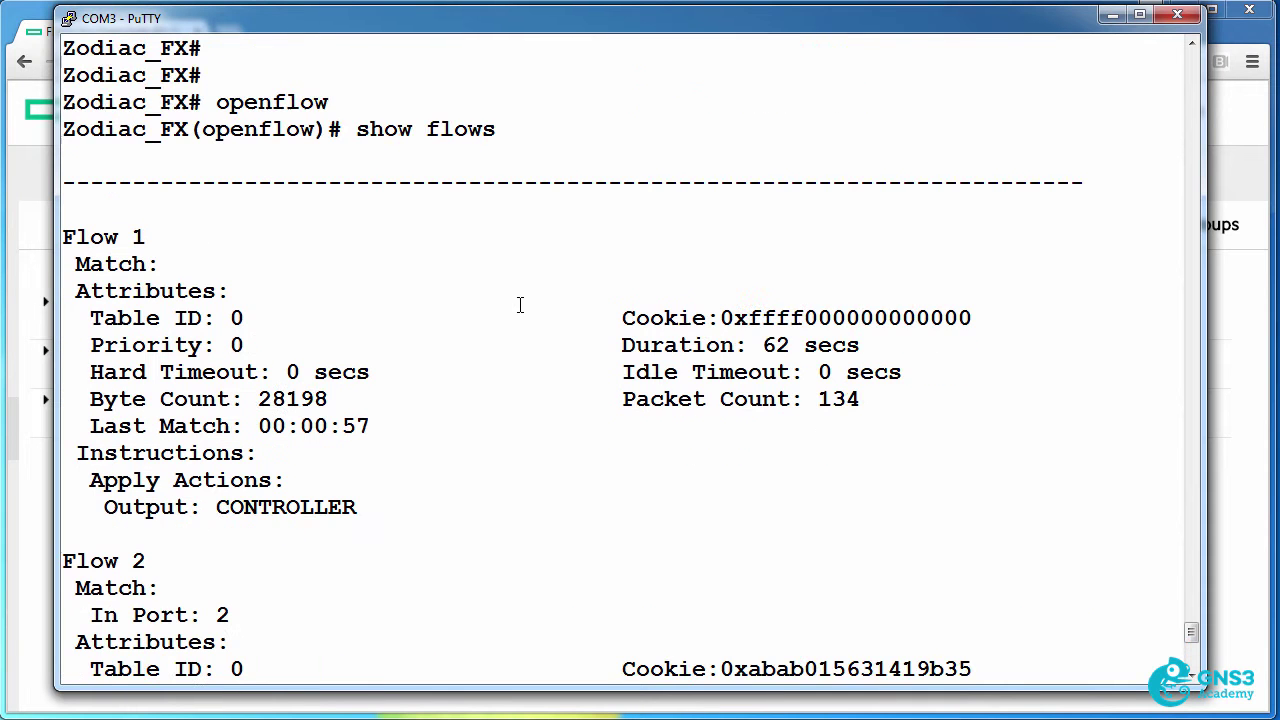
- Examine Flow 1's details and output action in PuTTY, and check the corresponding entry's priority in the SDN controller's browser page
left_click_drag(77, 214, 300, 540)
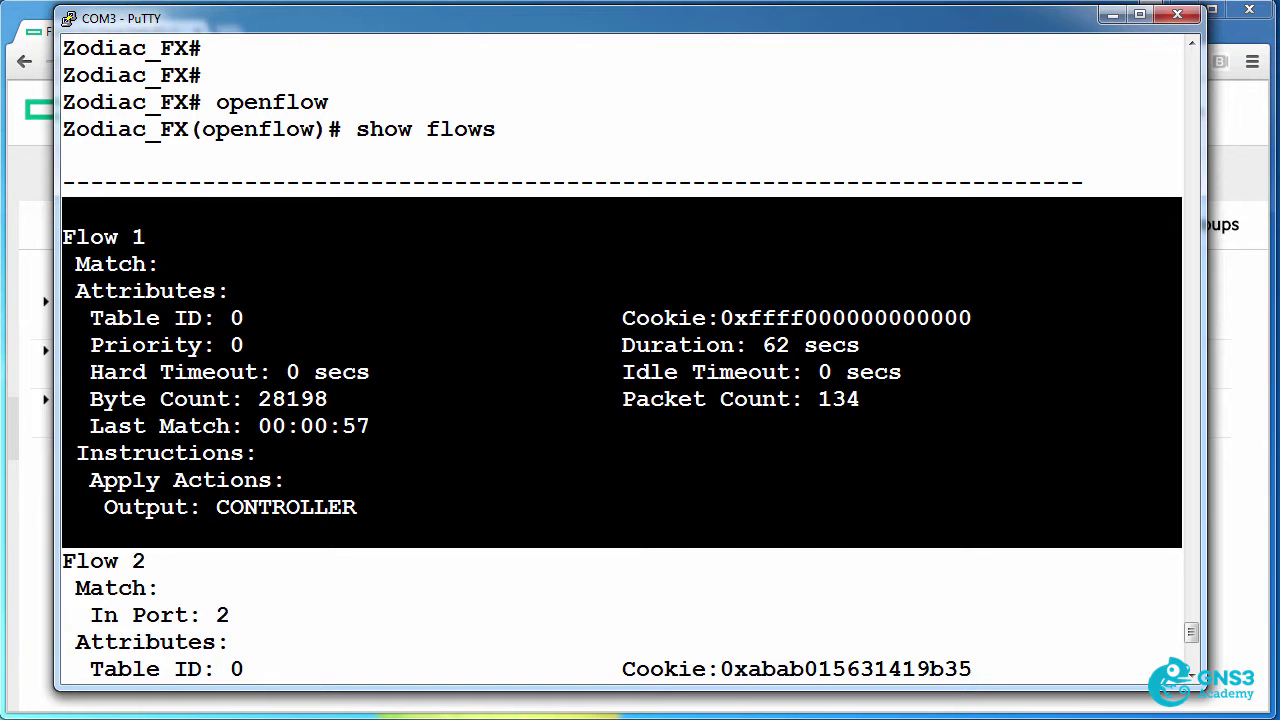
left_click(170, 490)
left_click_drag(104, 480, 342, 507)
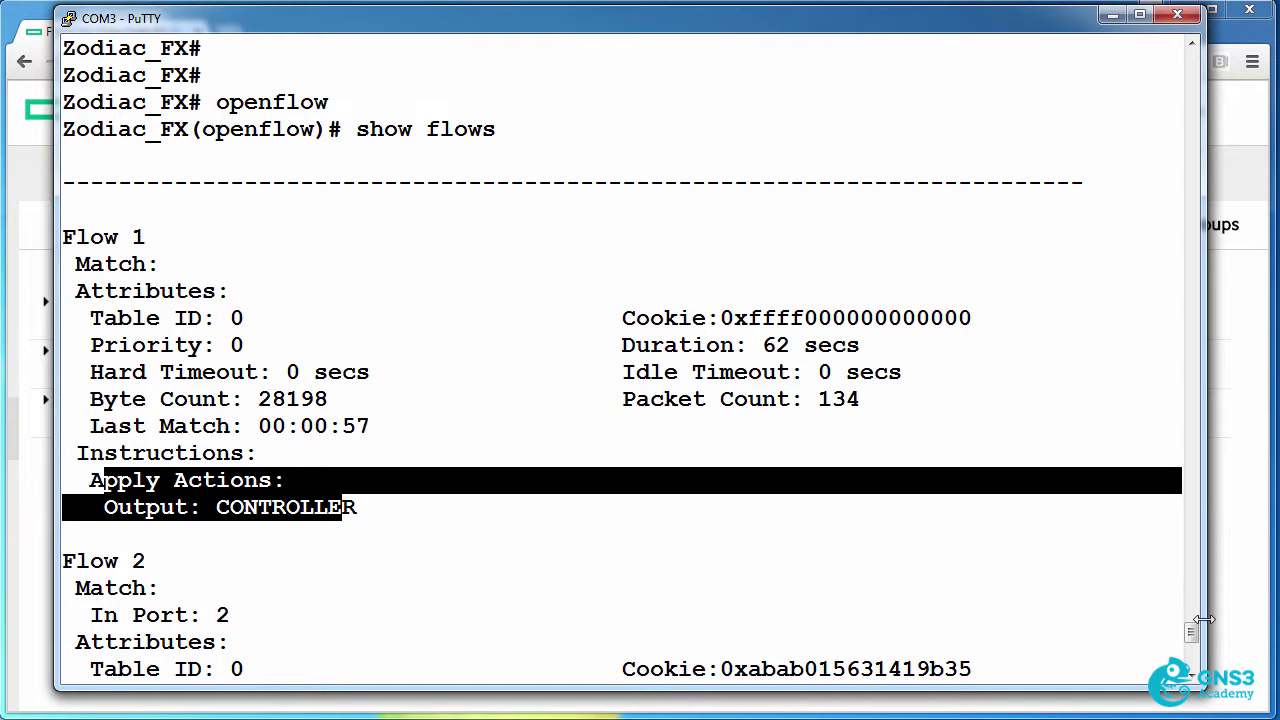
left_click_drag(1193, 636, 1195, 658)
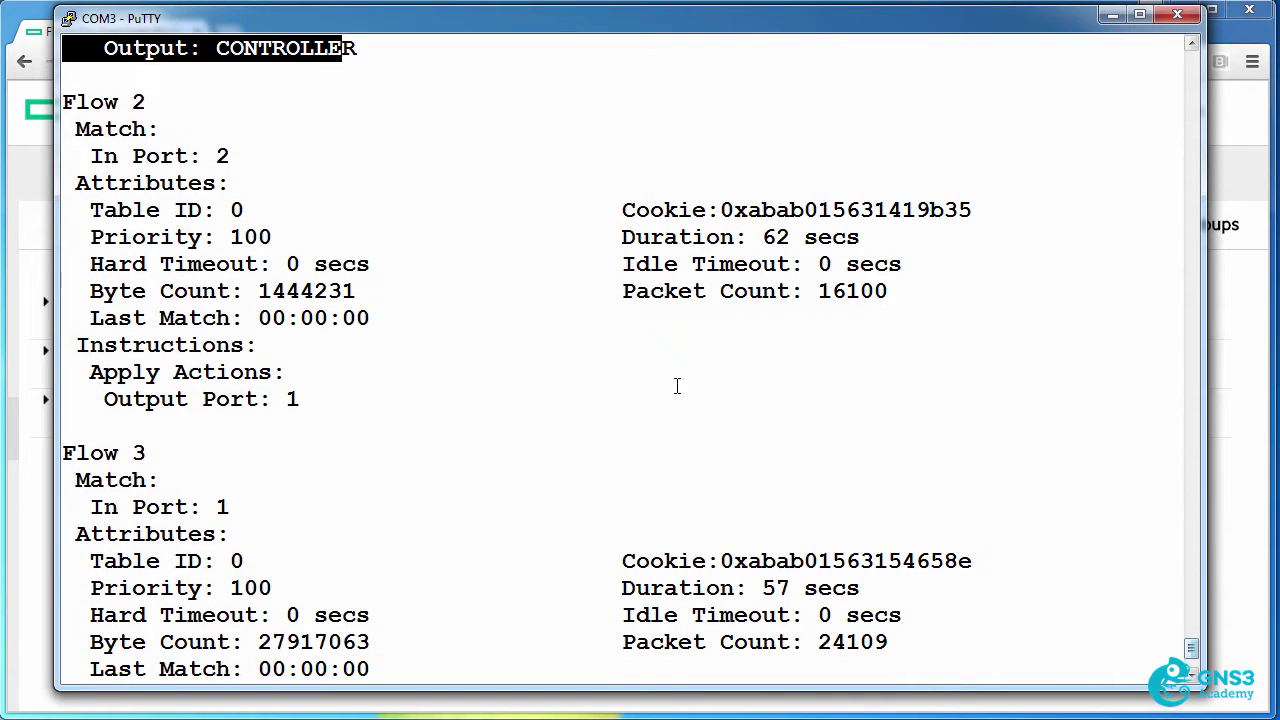
left_click(40, 18)
left_click_drag(195, 401, 160, 402)
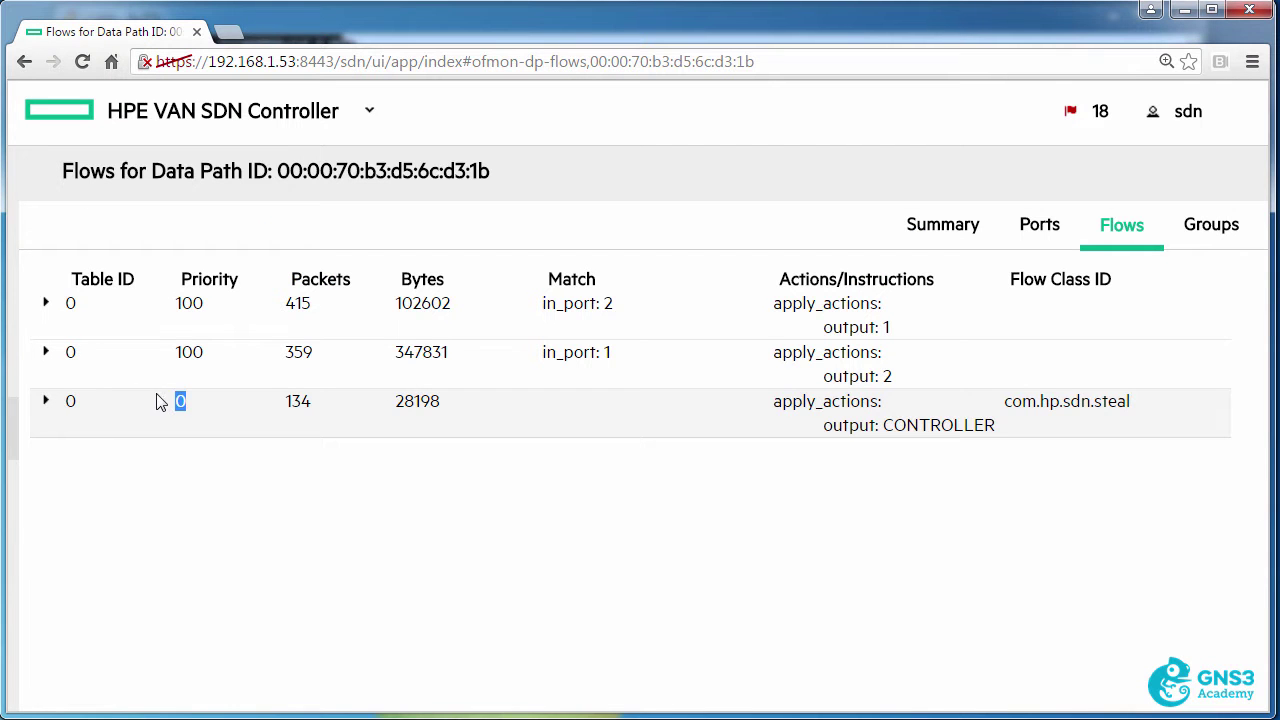
key("alt+Tab")
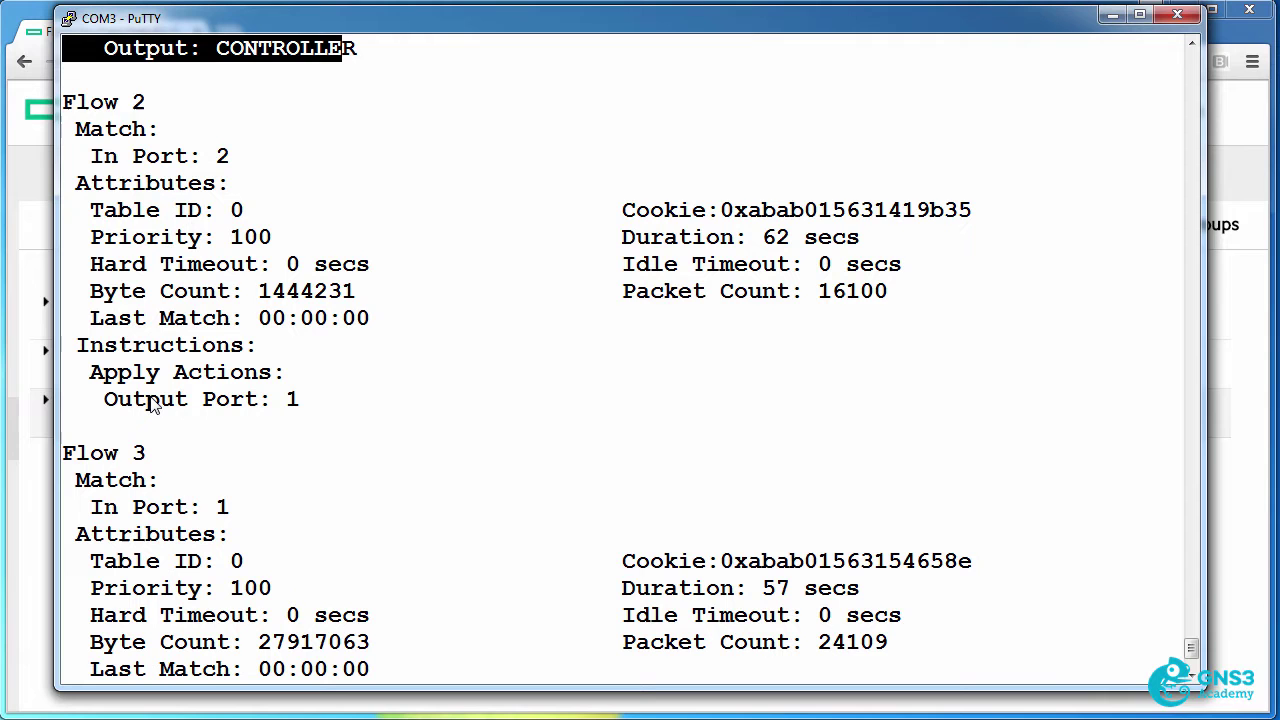
- Examine the in-port match and output port action of Flow 2 and Flow 3 in the console output
left_click_drag(98, 104, 180, 130)
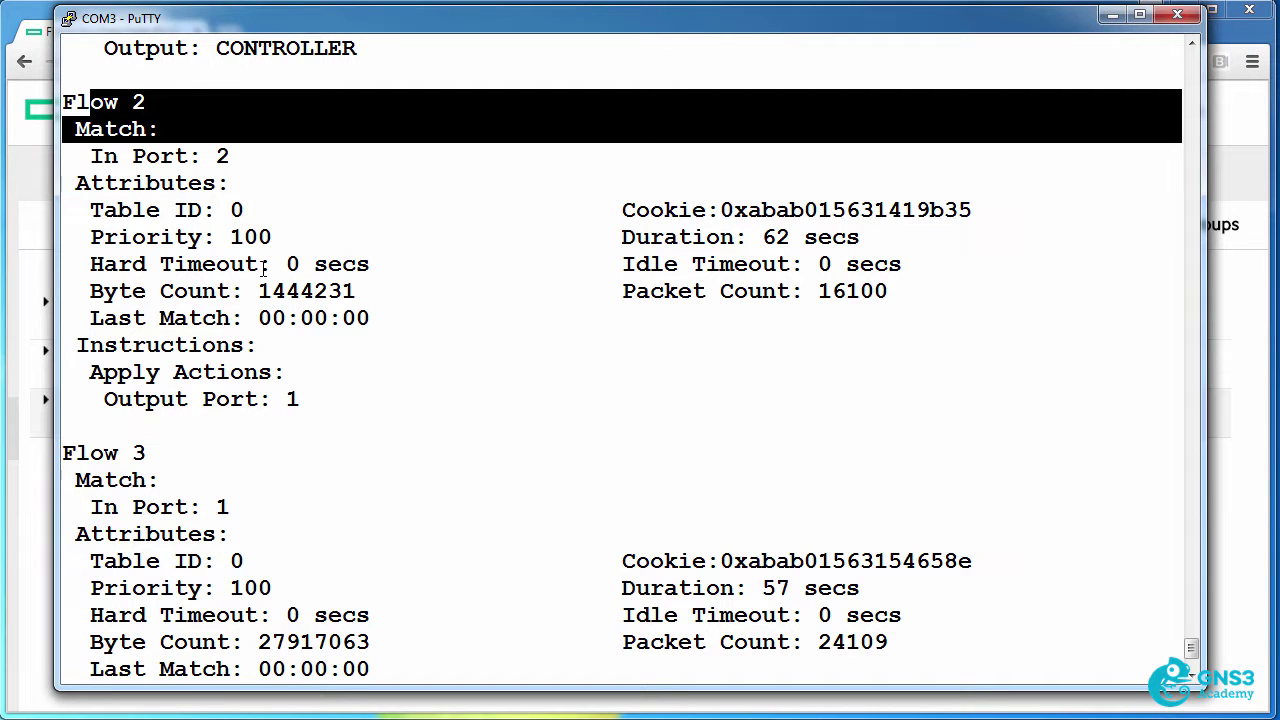
left_click_drag(256, 162, 78, 157)
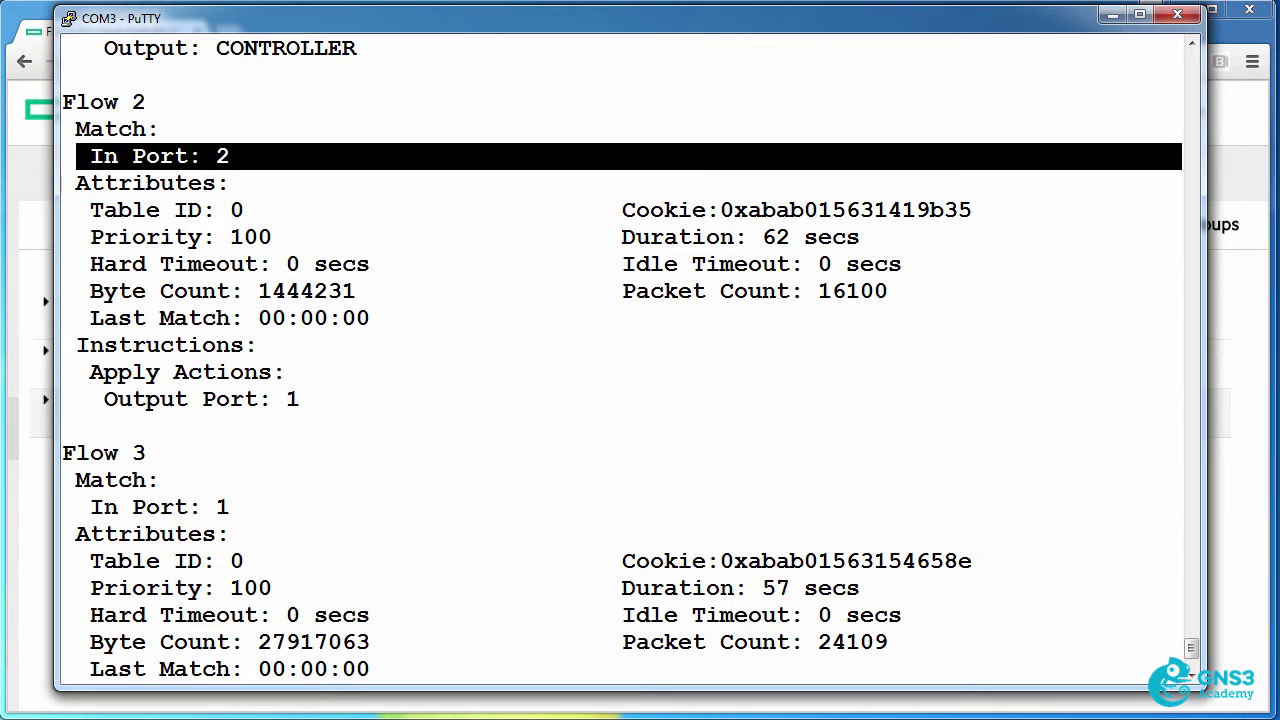
left_click_drag(82, 372, 338, 414)
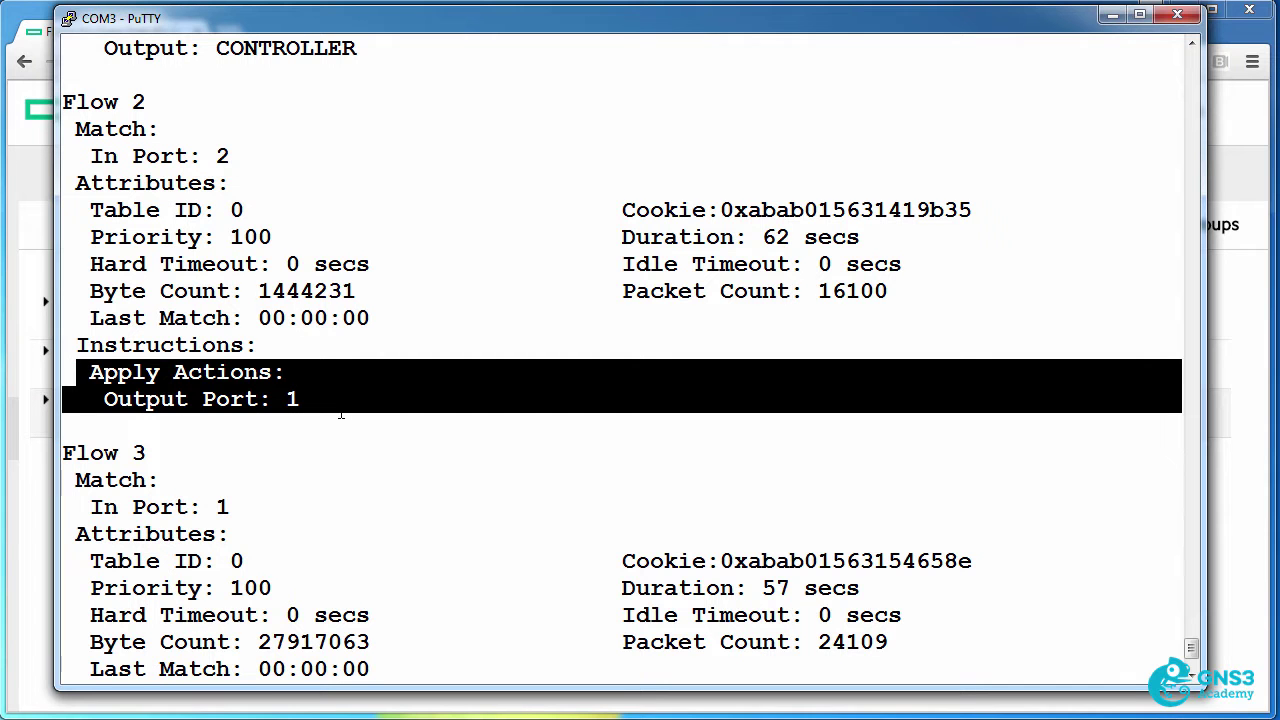
left_click_drag(200, 430, 150, 455)
left_click(1193, 678)
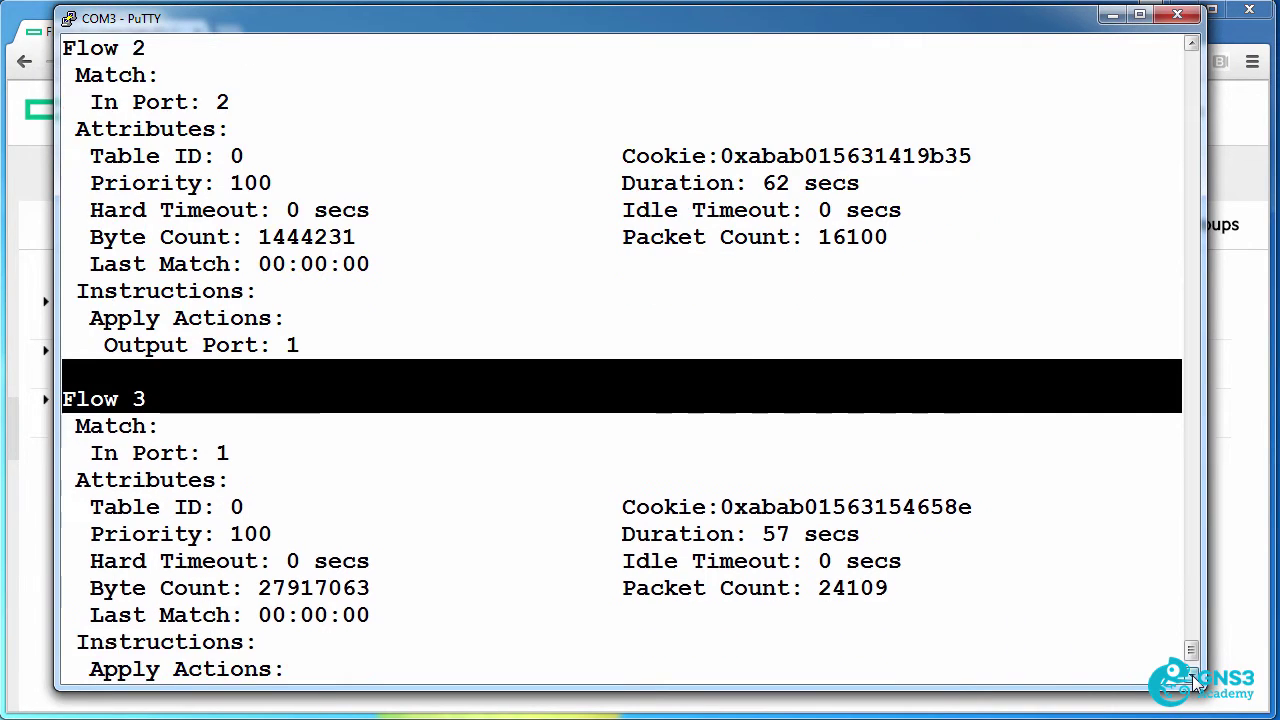
left_click(1193, 678)
left_click_drag(80, 398, 338, 385)
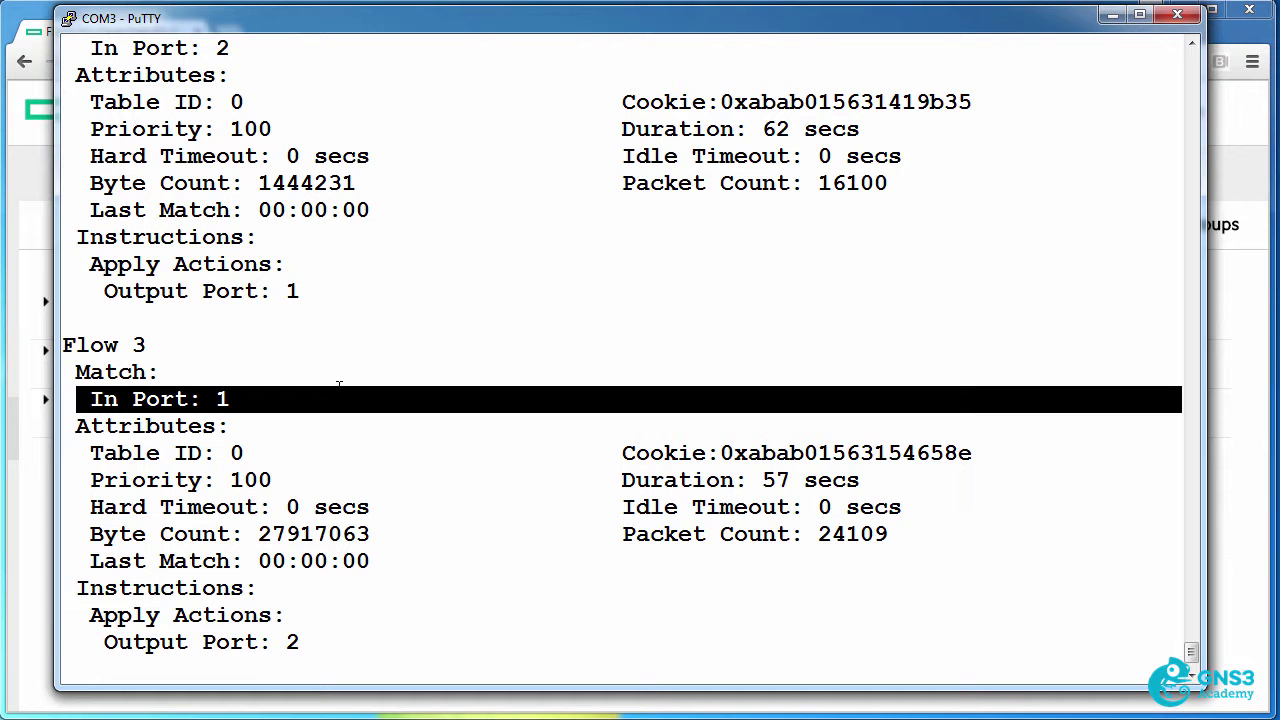
left_click_drag(88, 615, 412, 615)
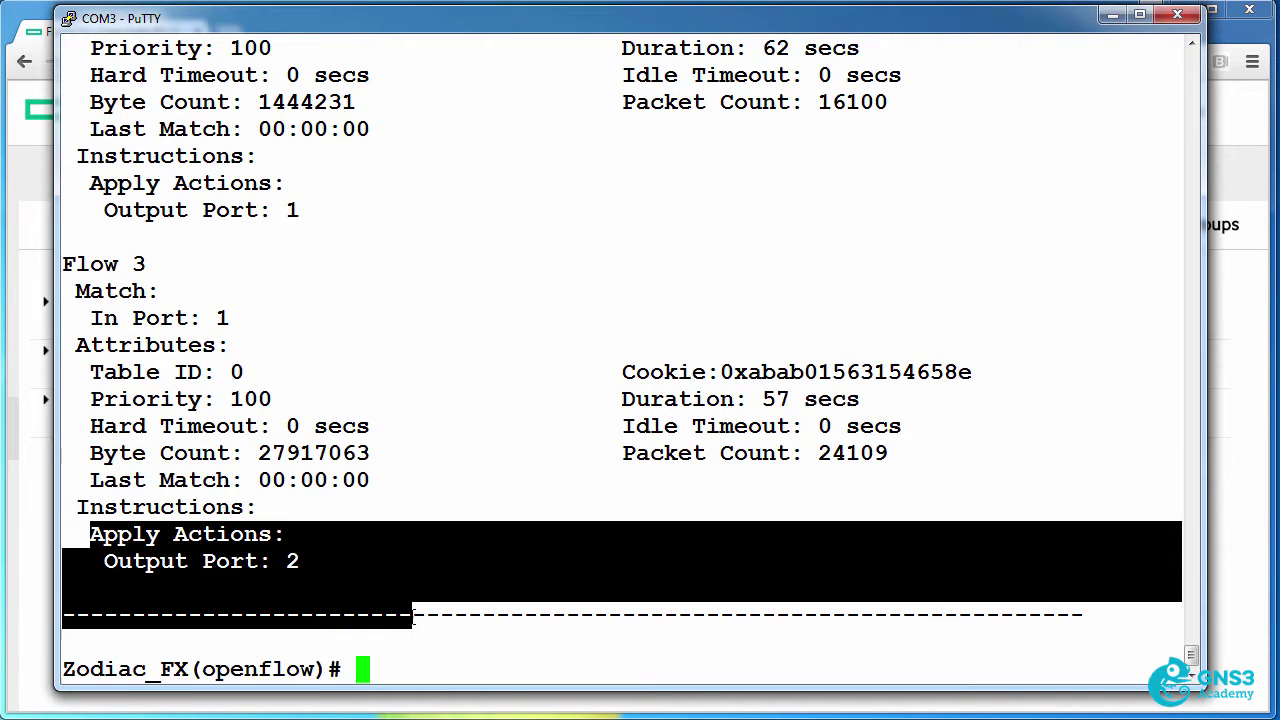
- Switch to the Chrome browser and open the Google home page in a new tab
key("alt+Tab")
left_click(224, 31)
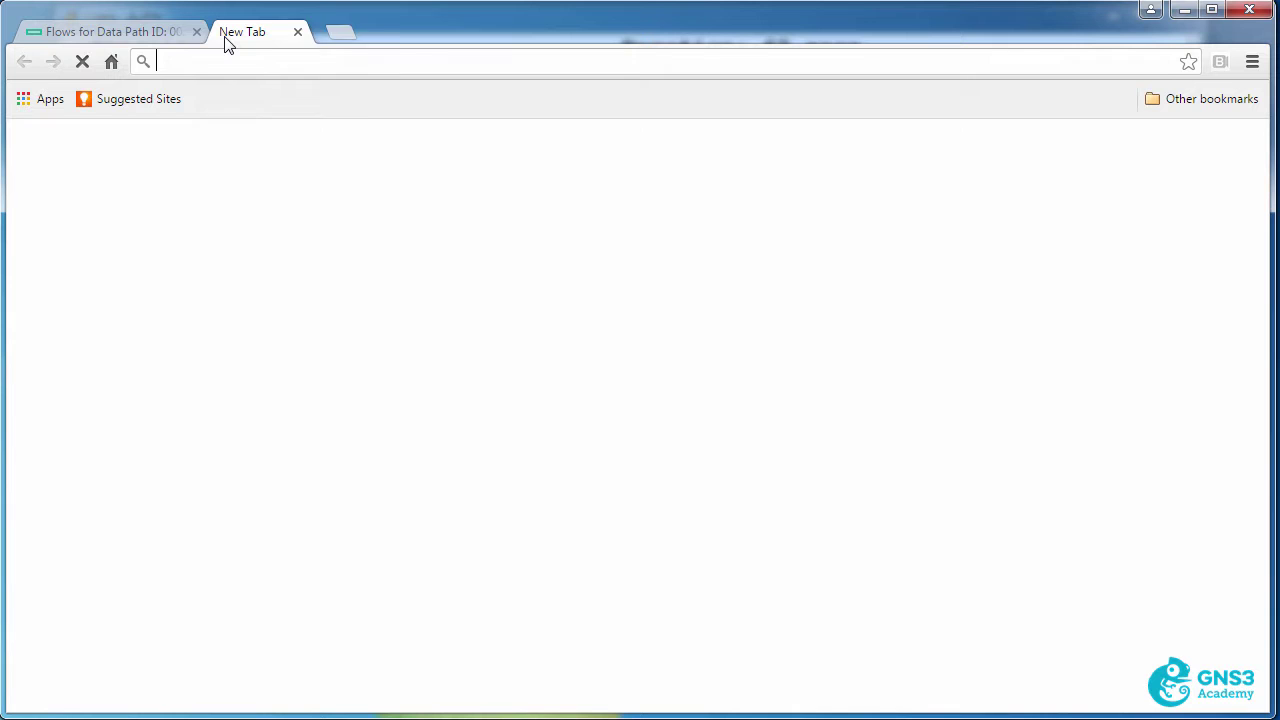
type("ggoo")
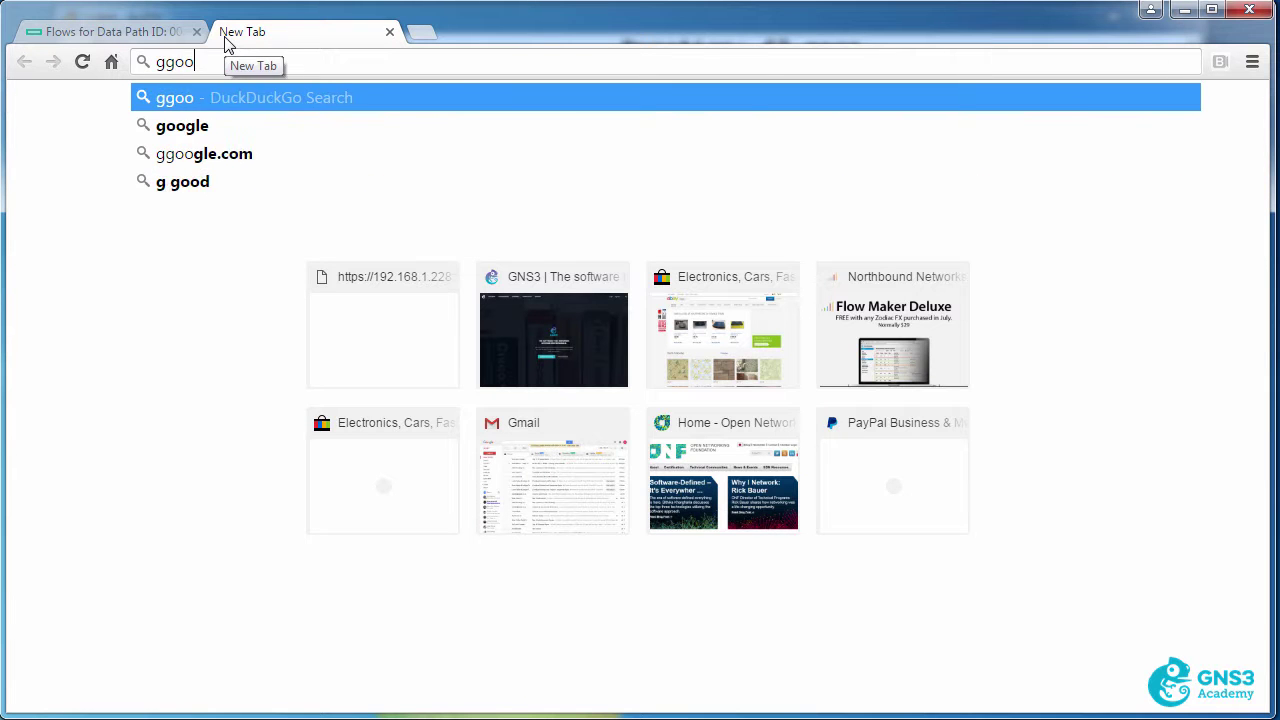
key("BackSpace")
key("BackSpace")
key("BackSpace")
type("oog")
key("Return")
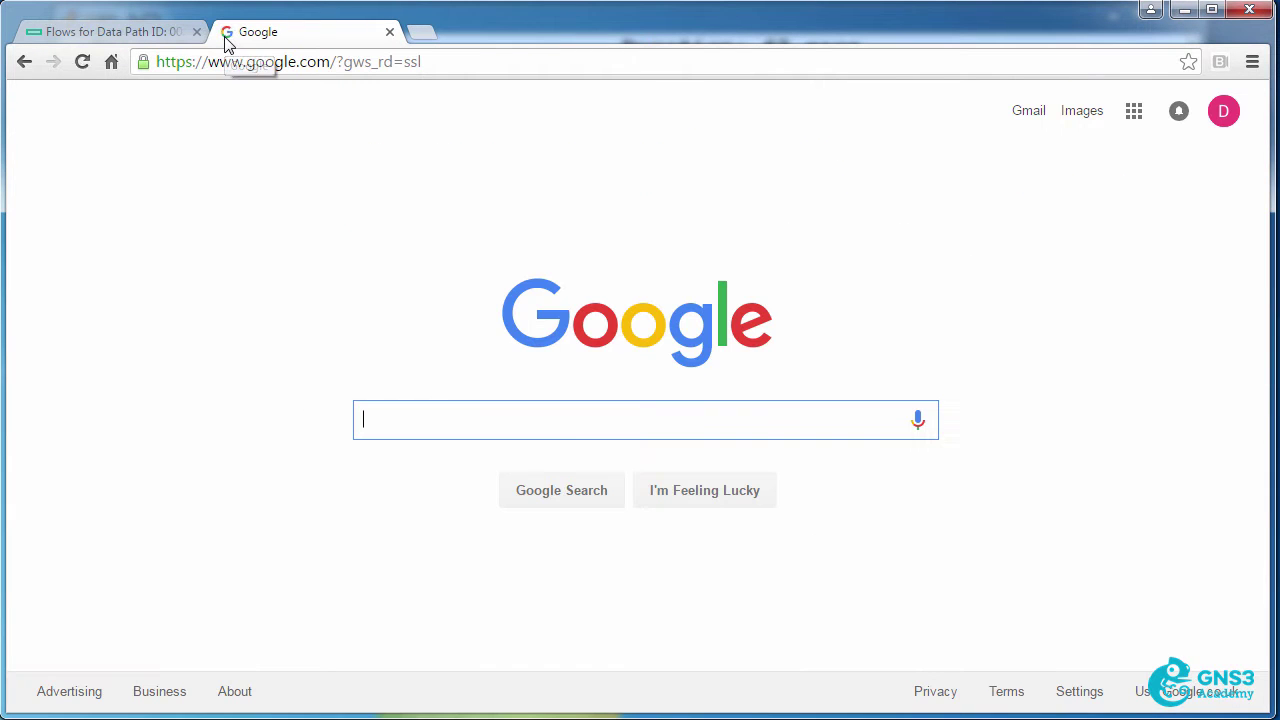
- Open northboundnetworks.com and opennetworking.org, each in its own new browser tab
left_click(417, 32)
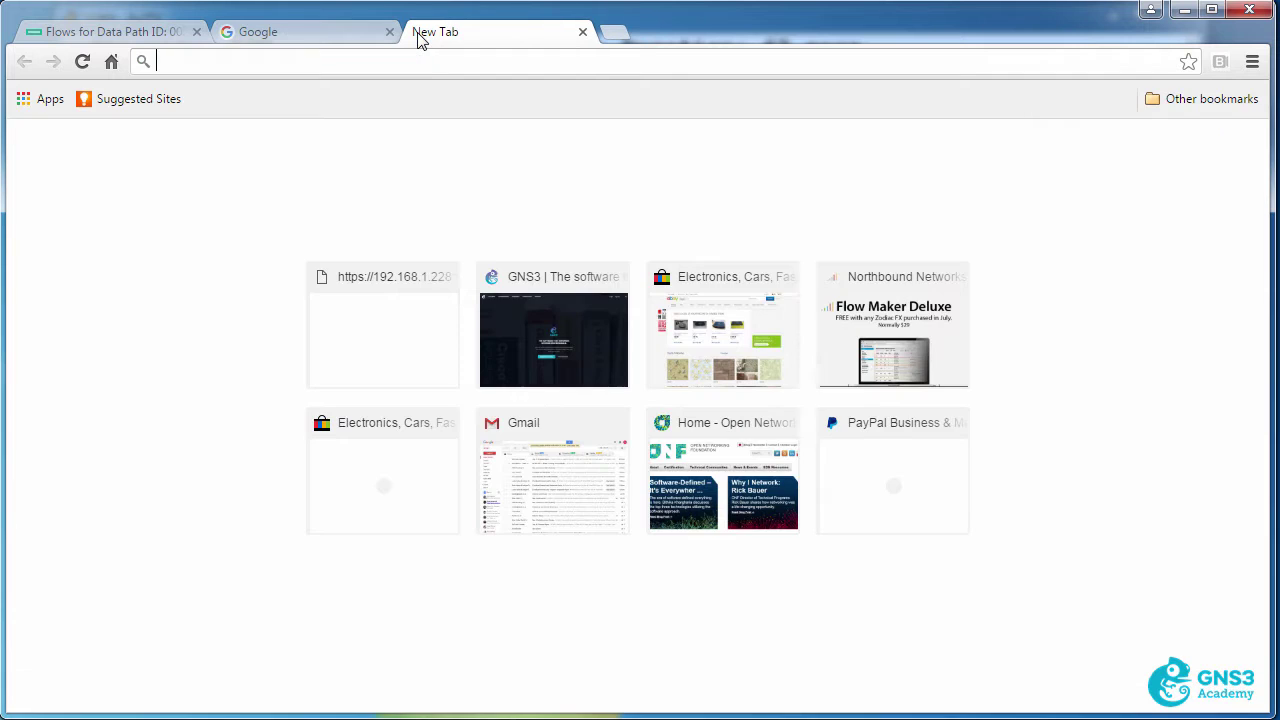
type("northboundnetworks.com")
key("Return")
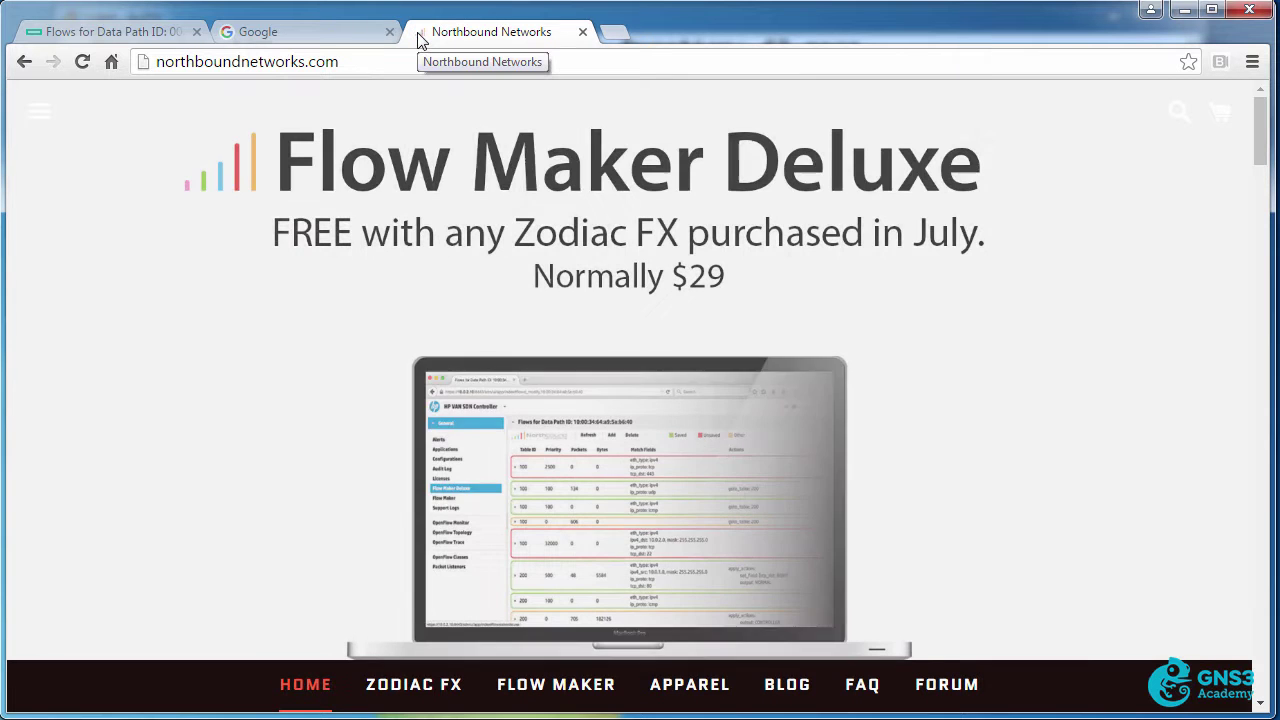
left_click(624, 35)
type("ope")
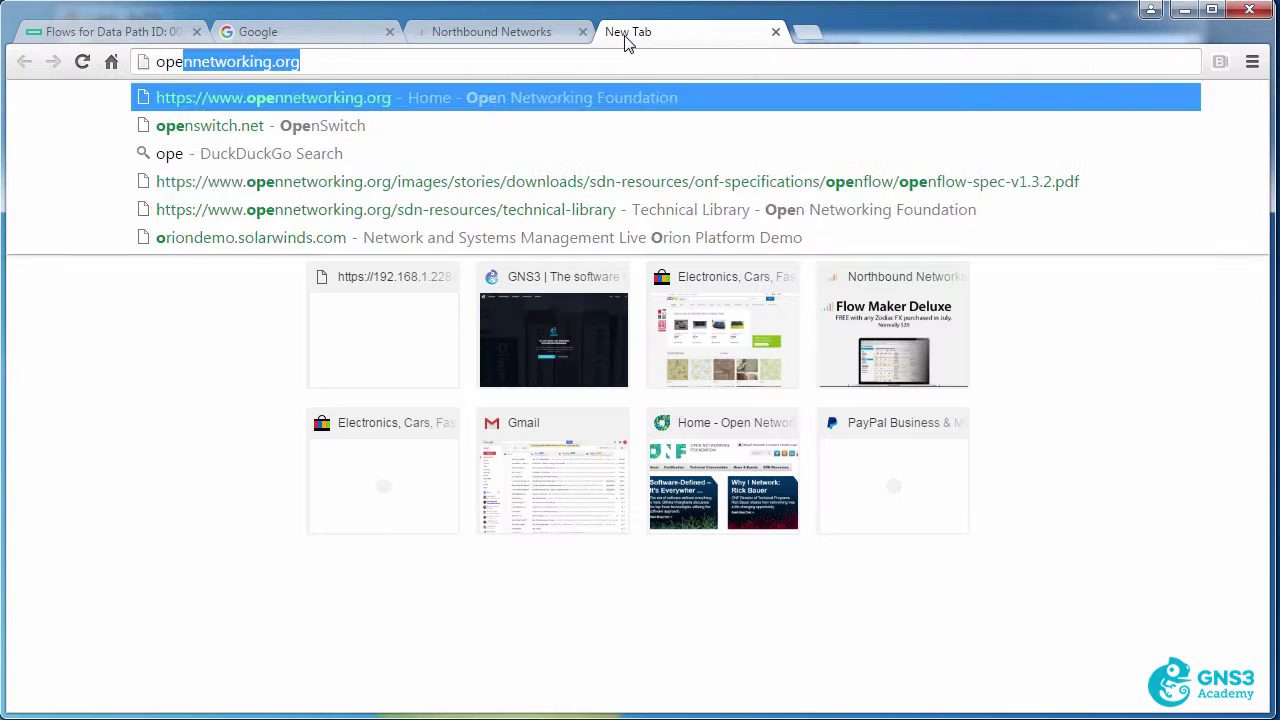
key("Return")
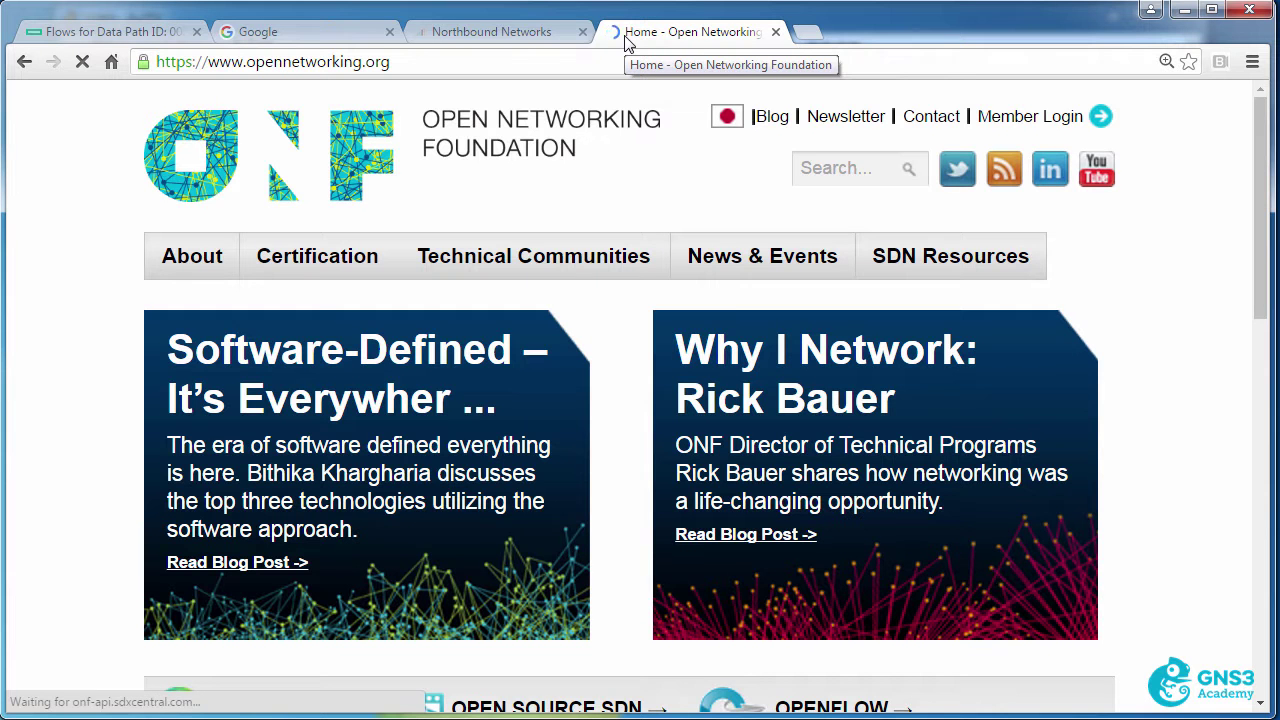
- Check the loaded Northbound Networks and Google pages and return to the SDN controller's flows page
left_click(486, 30)
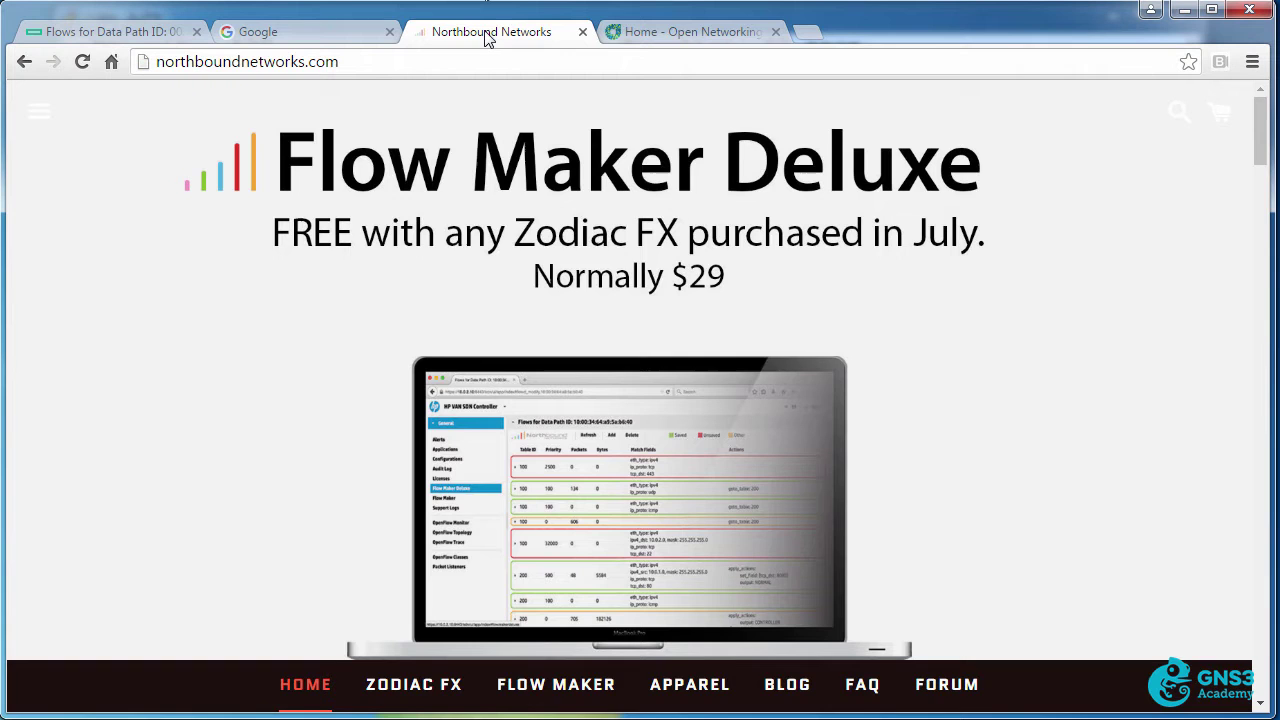
left_click(312, 33)
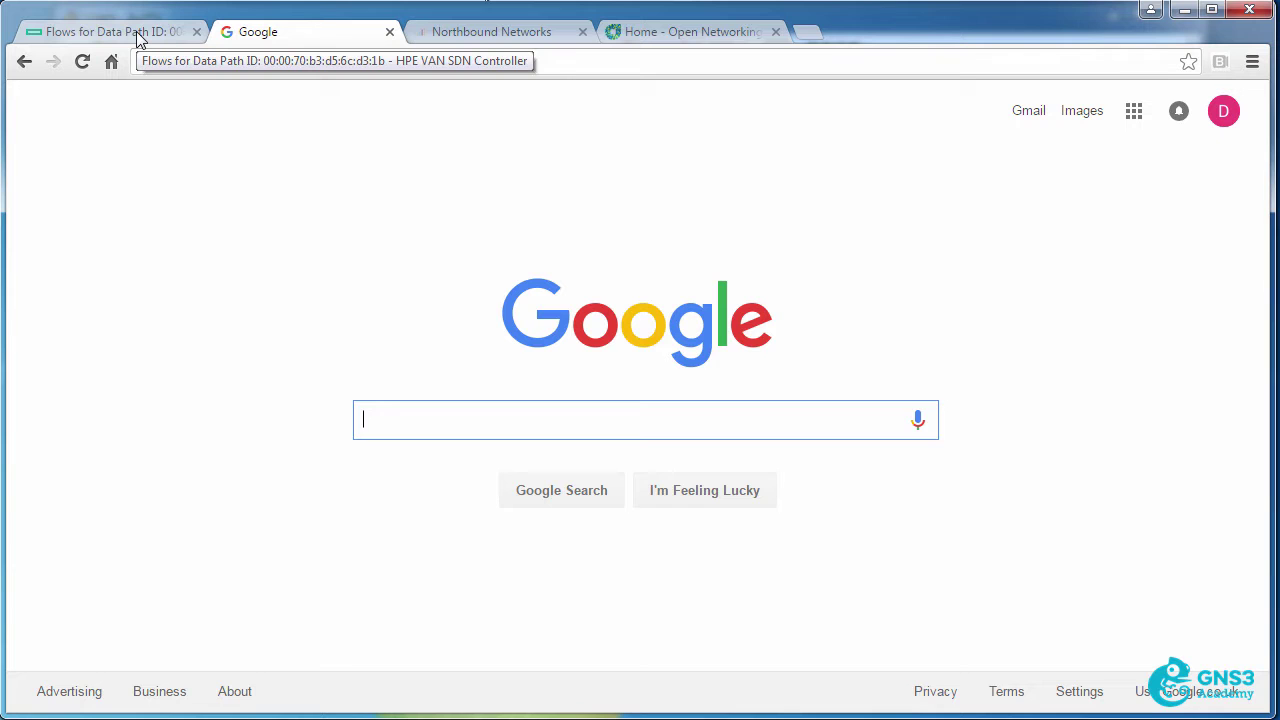
left_click(136, 31)
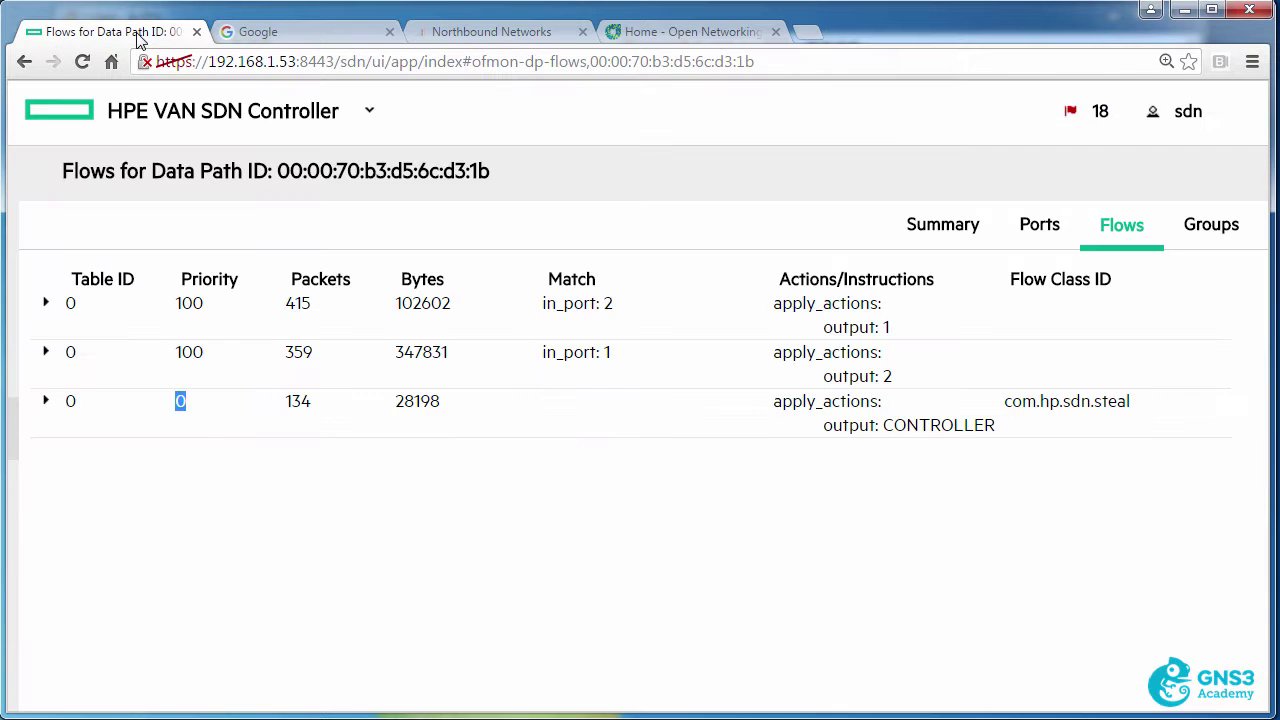
- Open the Zodiac-FX device's flow list in Flow Maker Deluxe
left_click(128, 112)
left_click(165, 533)
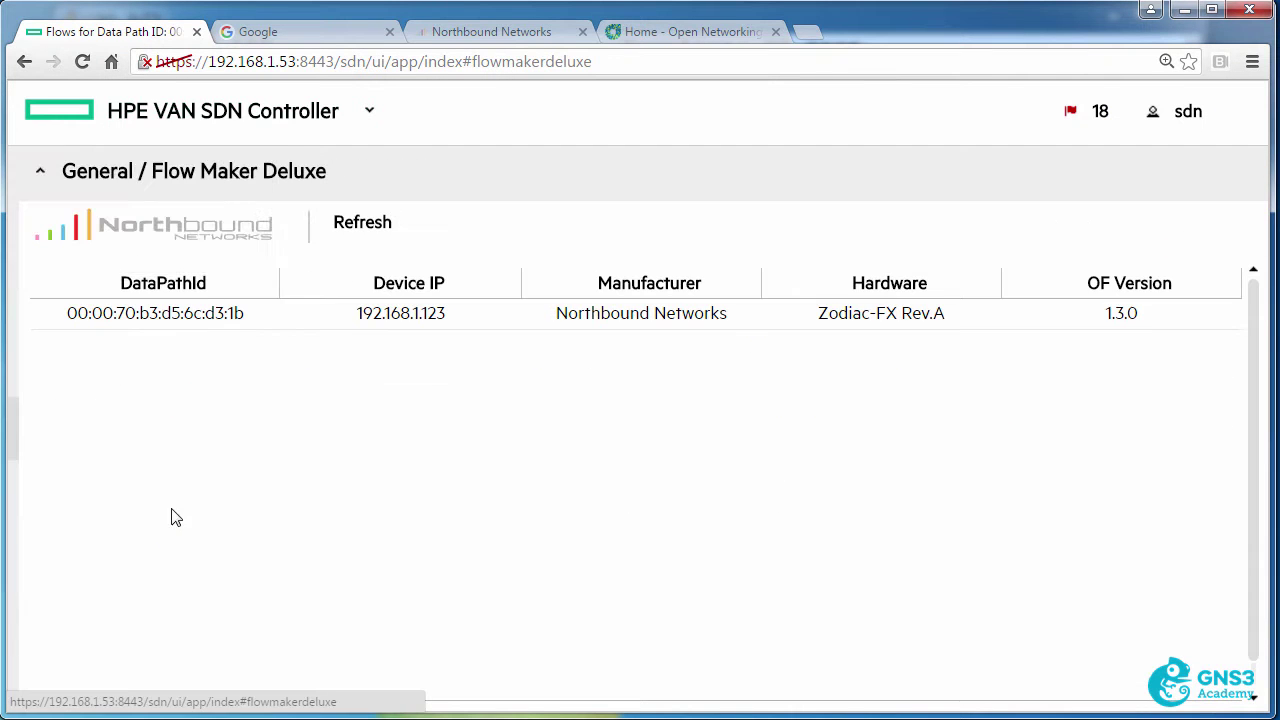
left_click(253, 326)
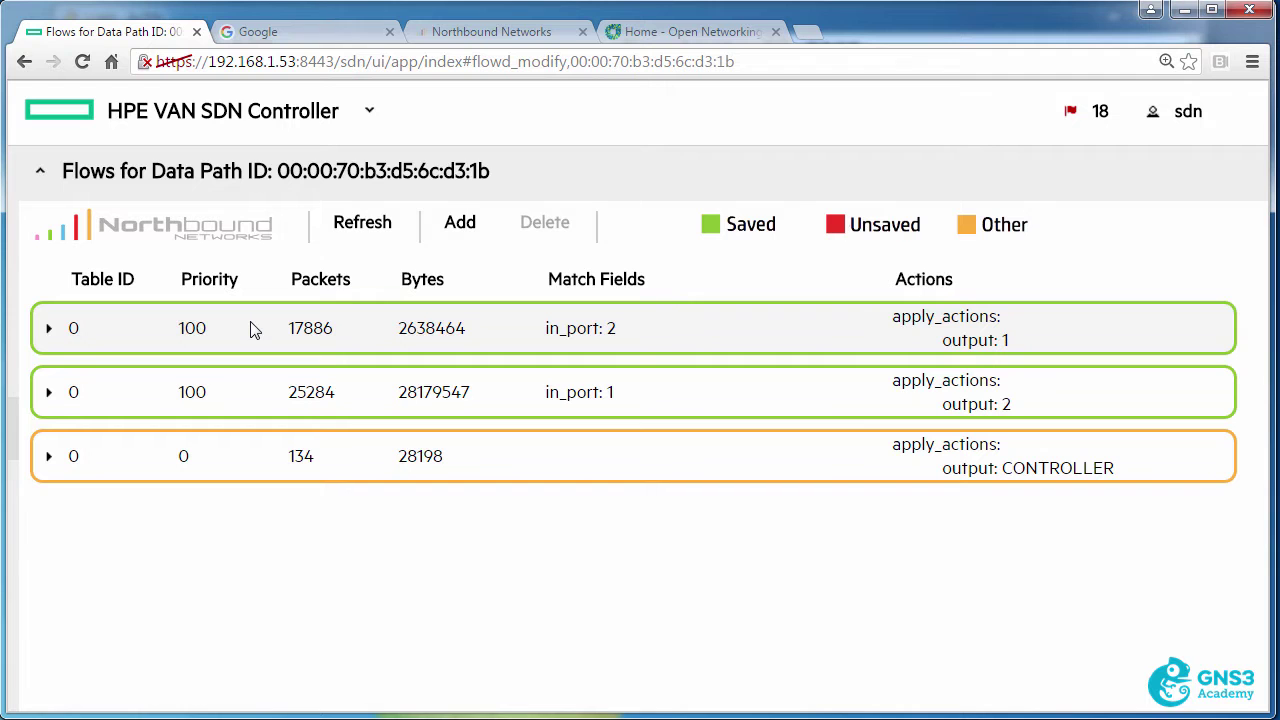
- Start adding a new flow for the device with table ID 0 and priority 20000
left_click(470, 226)
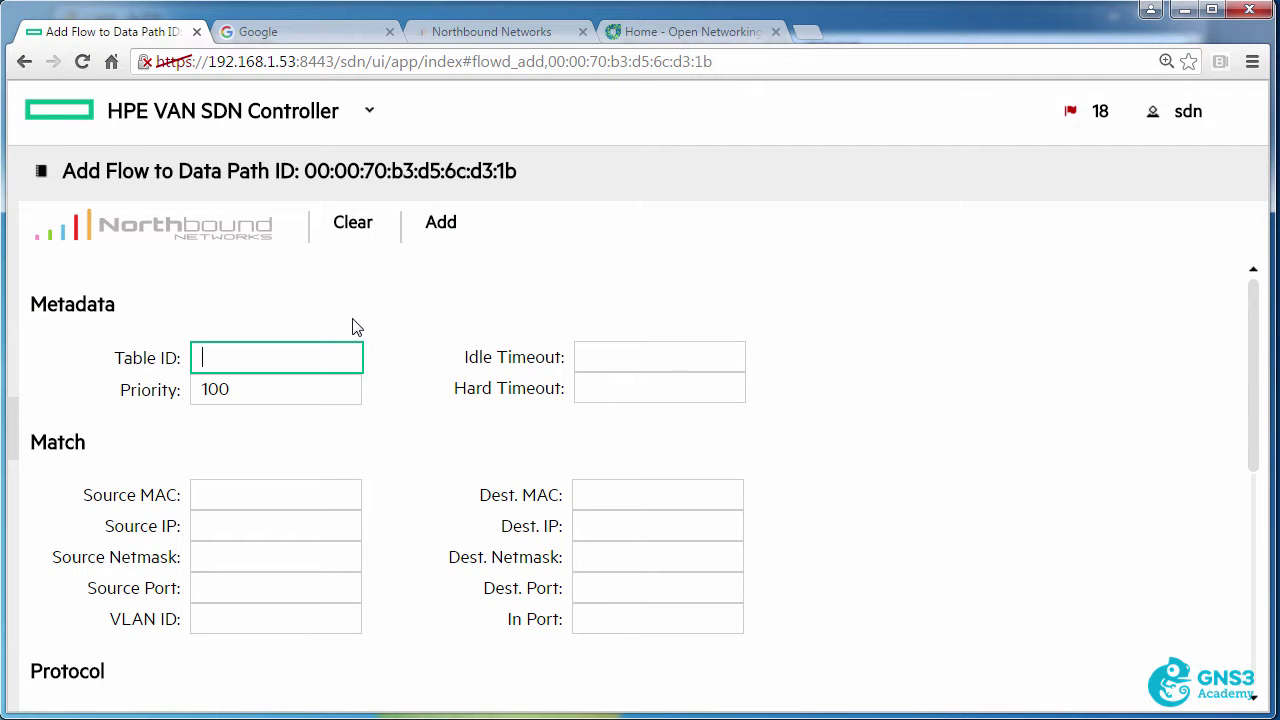
type("0")
key("Tab")
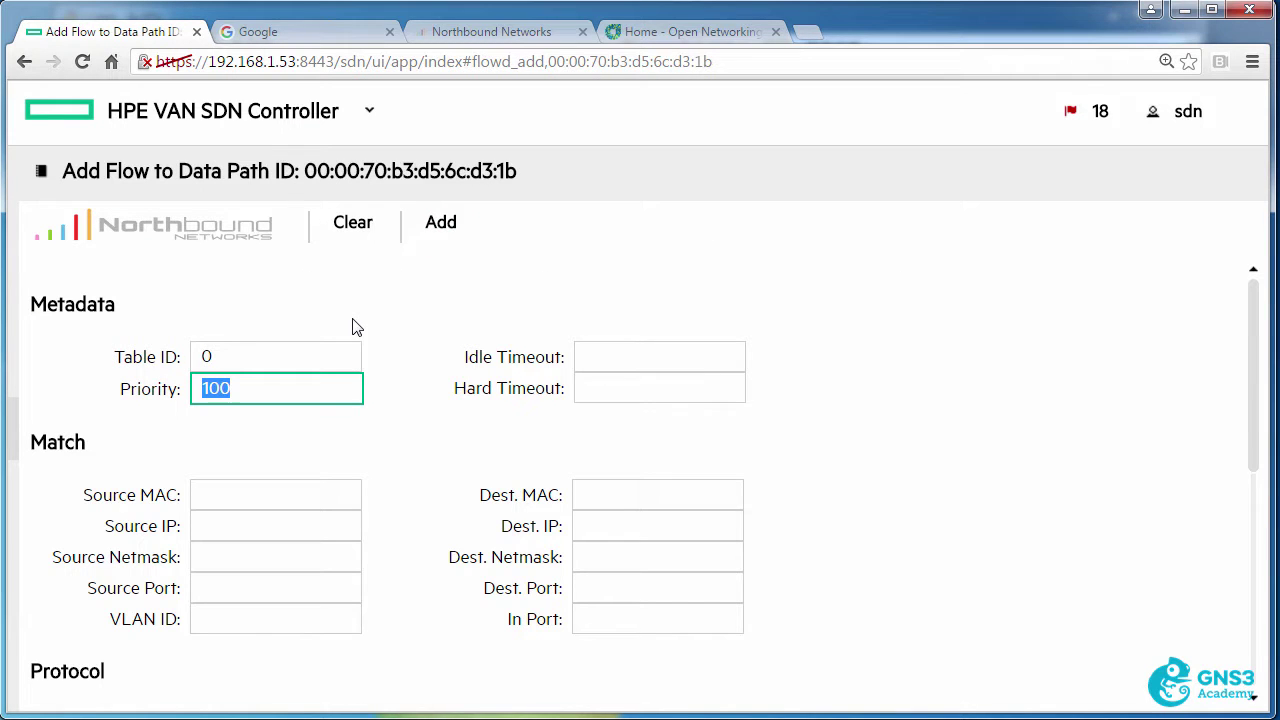
type("200")
key("Tab")
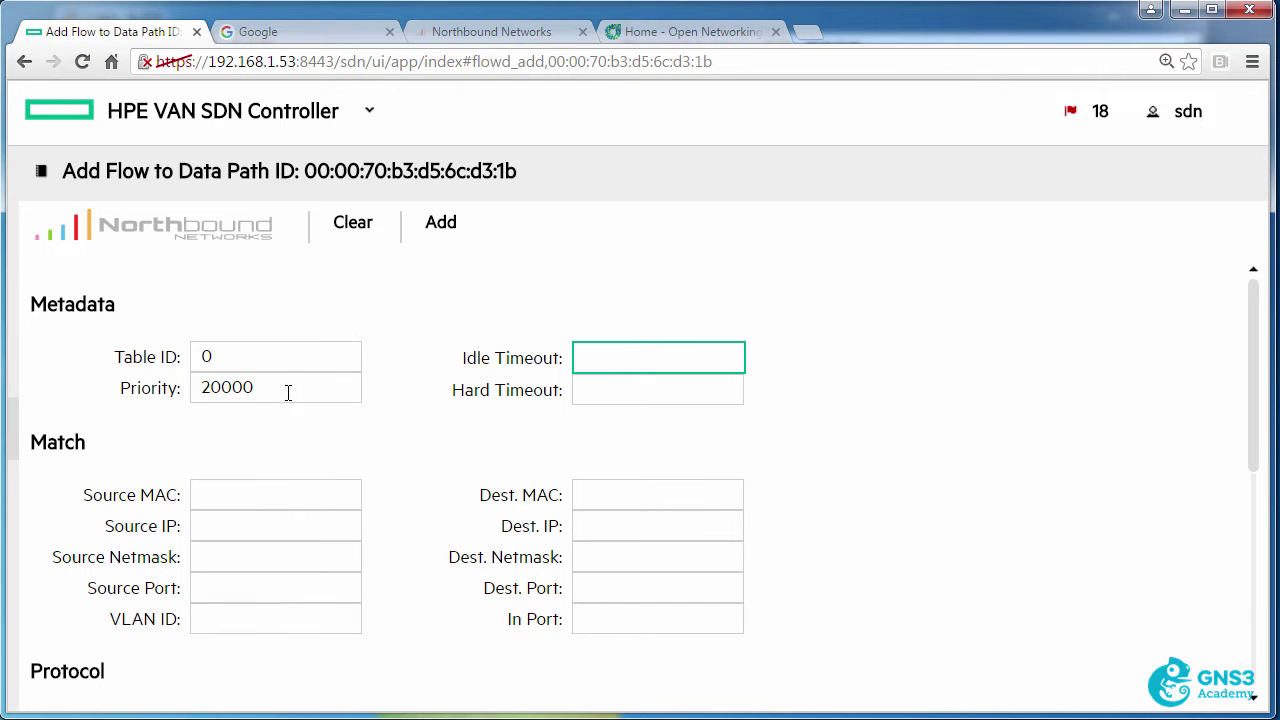
- Set the new flow's match to in port 1, Ethernet type IPv4 and IP protocol TCP
scroll(294, 405, "down", 2)
scroll(296, 400, "down", 2)
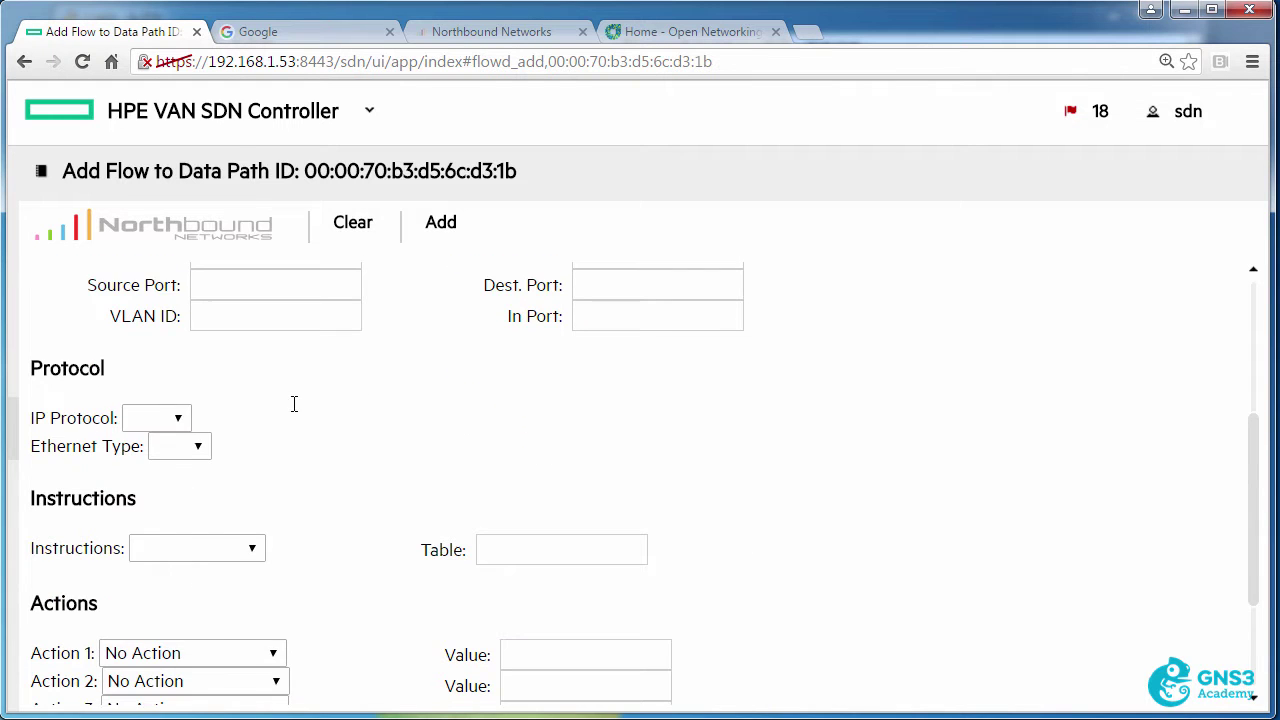
left_click(598, 315)
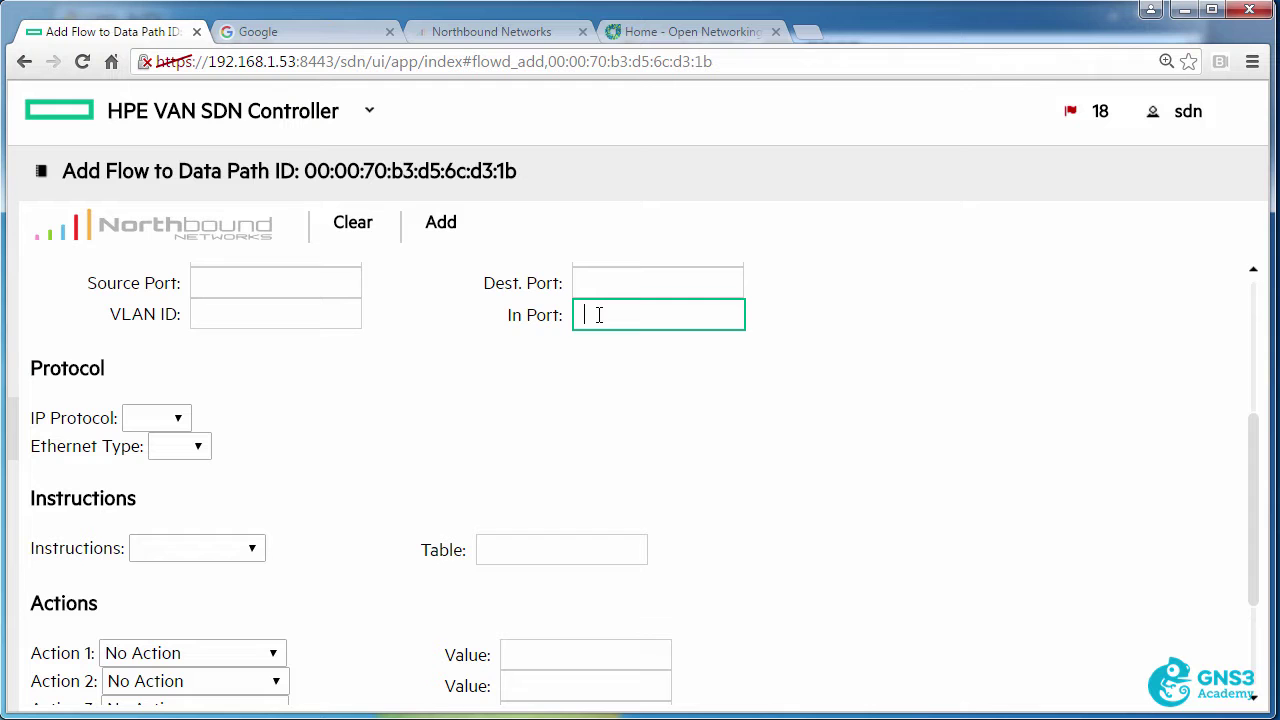
left_click(168, 446)
left_click(180, 522)
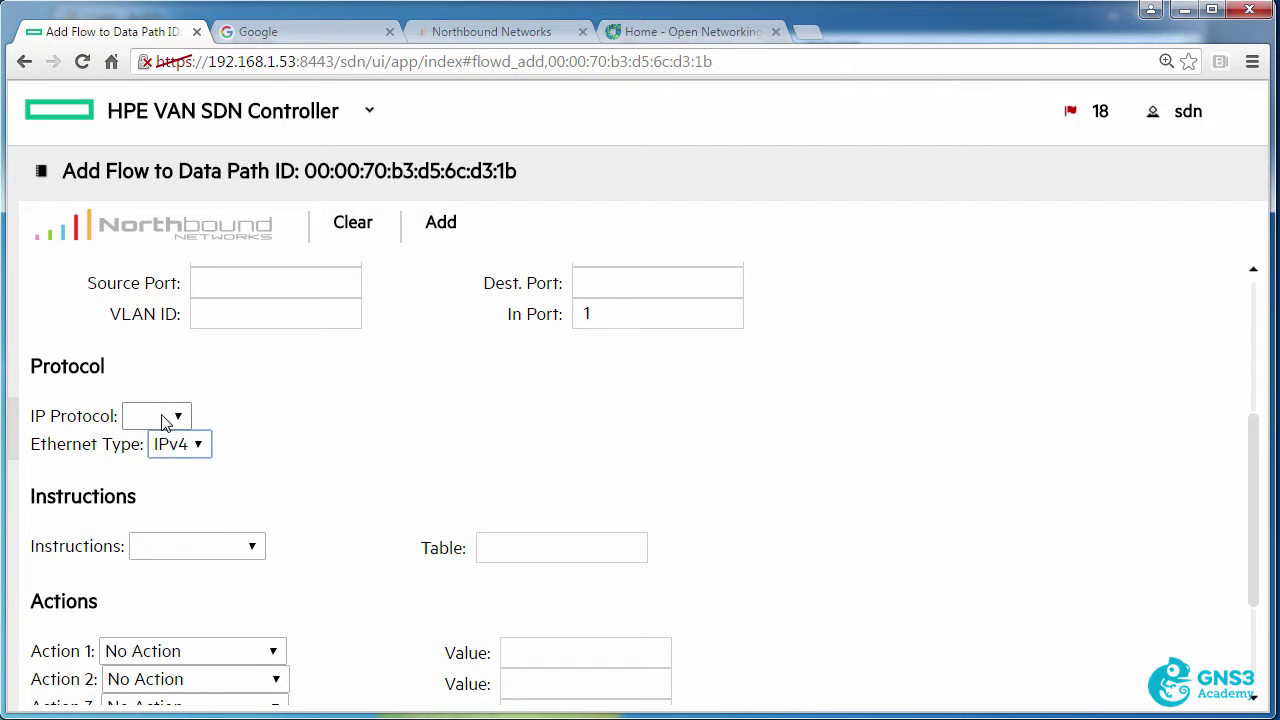
left_click(157, 417)
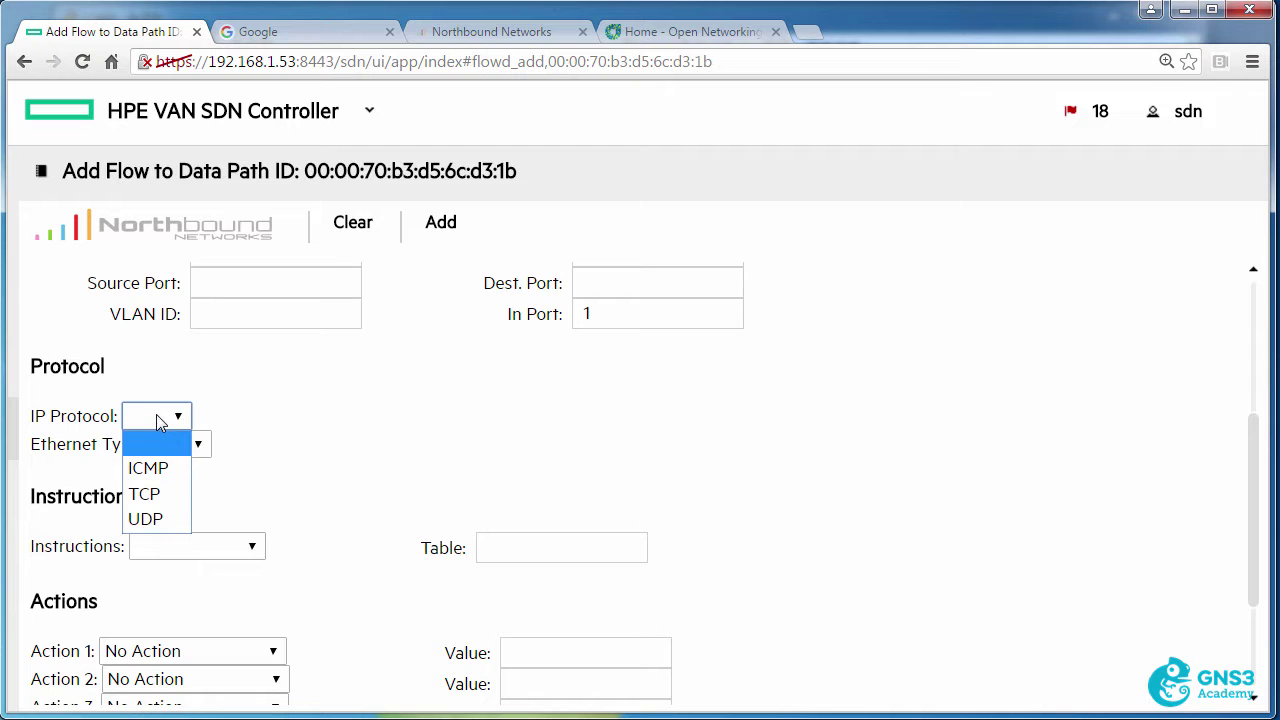
left_click(157, 491)
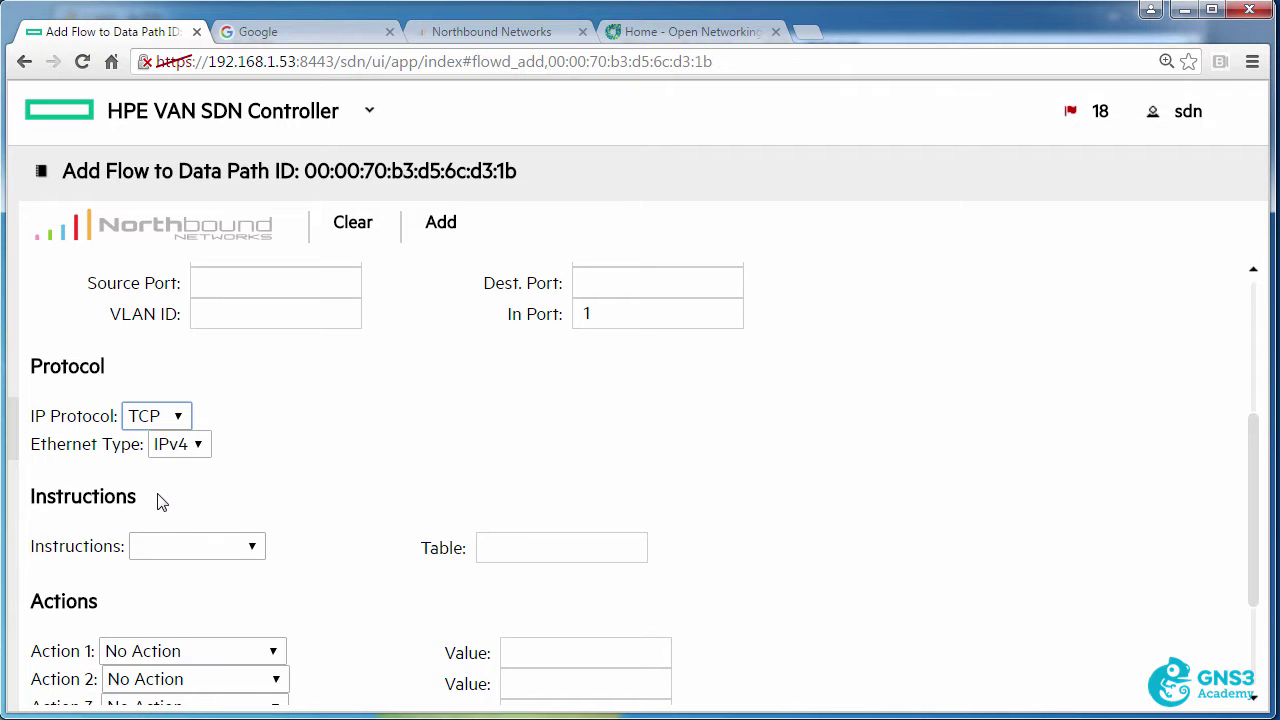
- Set the flow's instruction to Apply Actions, leave all actions at No Action and enable Save Flow
scroll(160, 501, "down", 1)
left_click(188, 499)
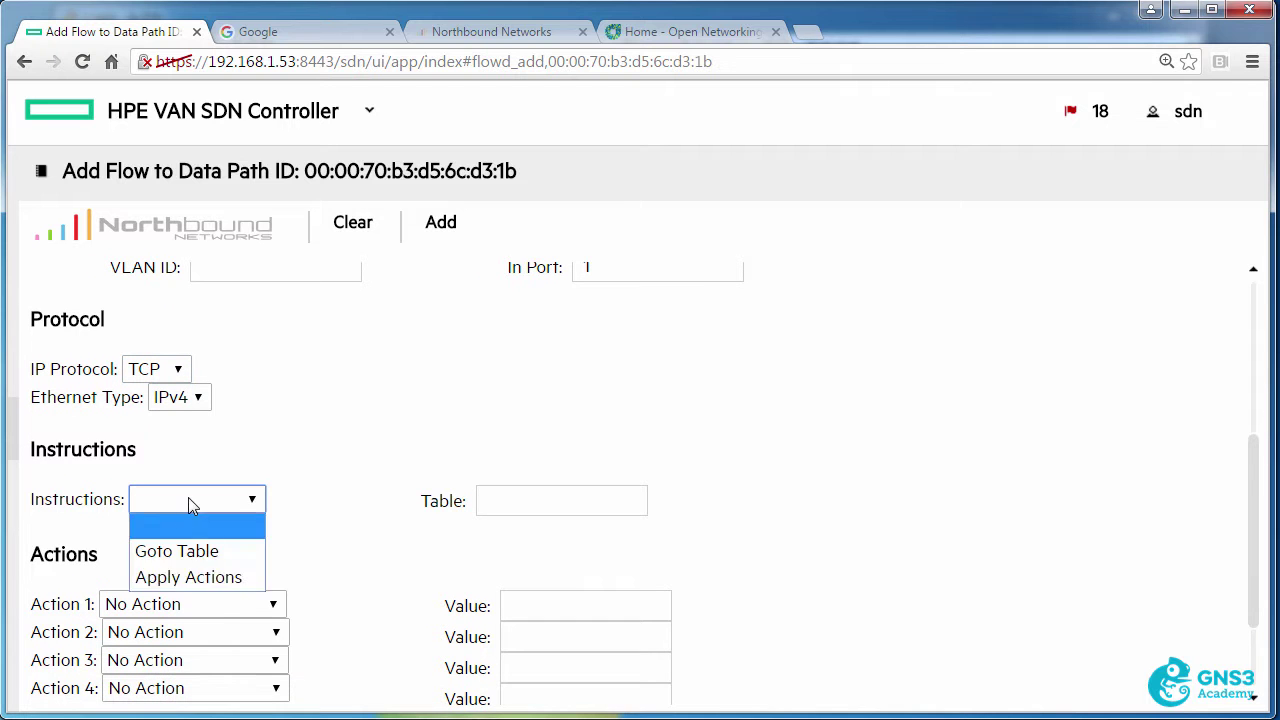
left_click(196, 572)
scroll(200, 590, "down", 3)
left_click(70, 688)
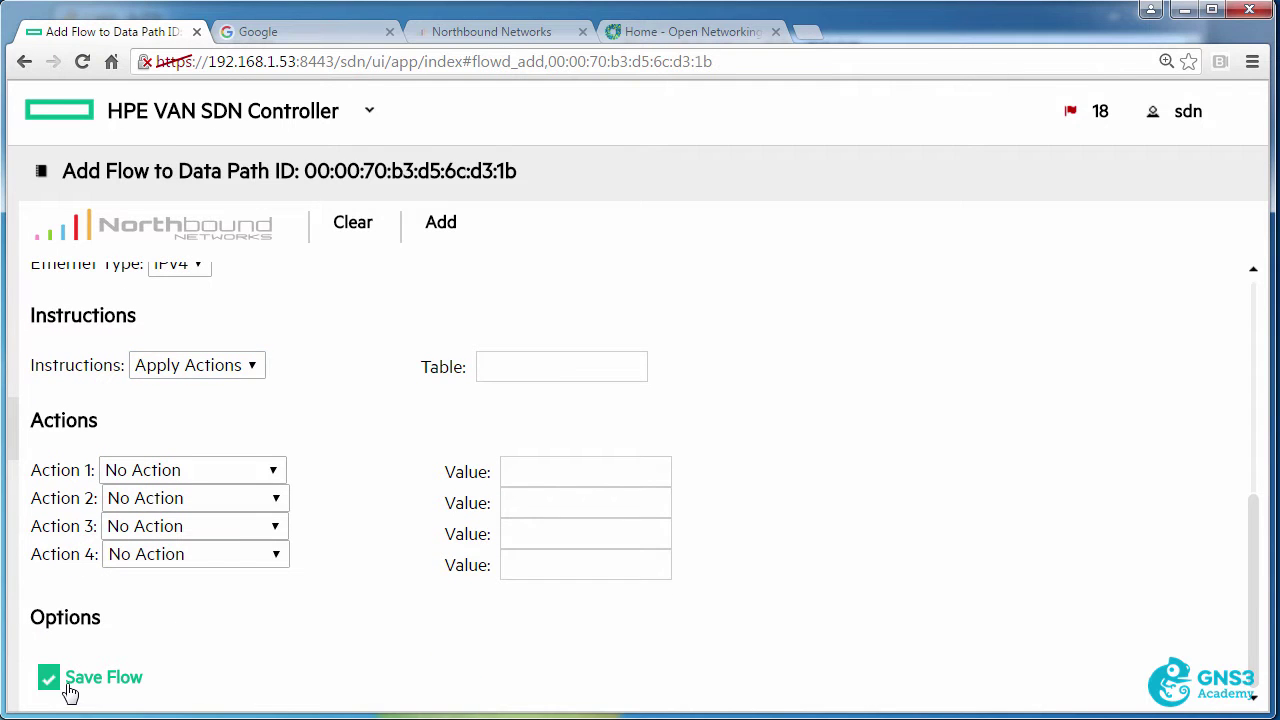
key("alt+Tab")
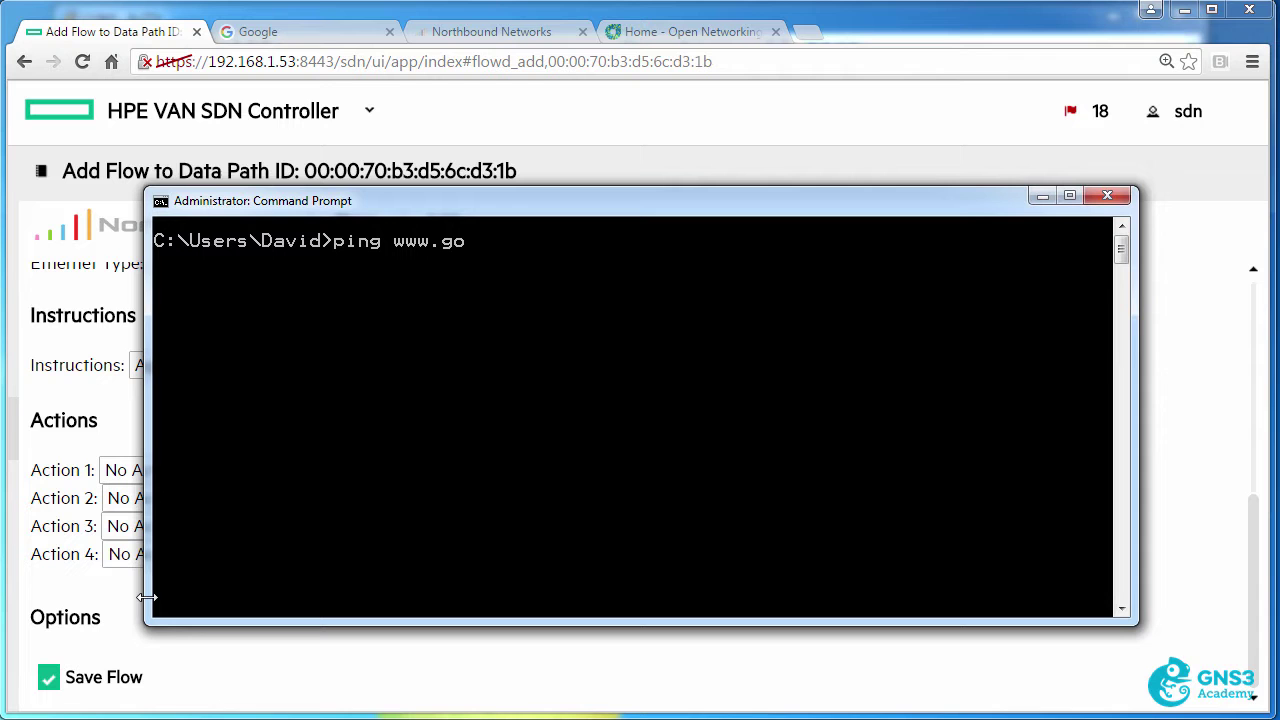
type("ping www.google.com")
key("Return")
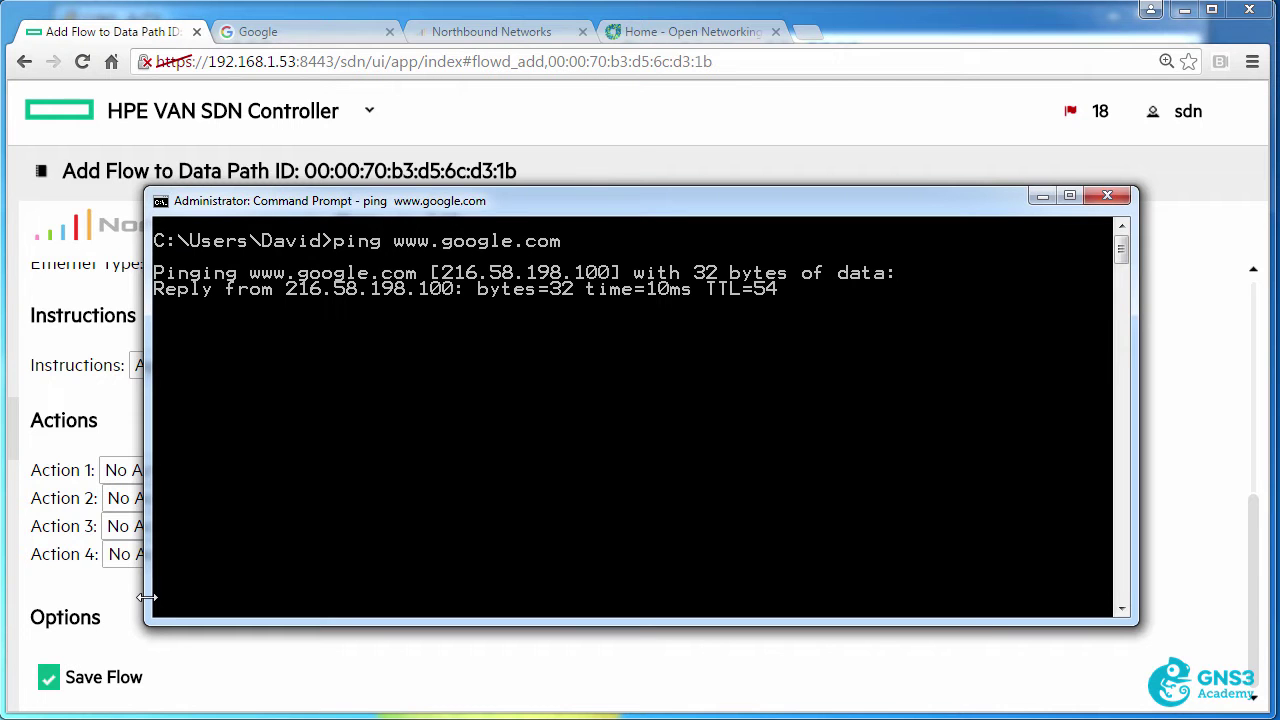
key("ctrl+c")
key("Up")
key("BackSpace")
key("BackSpace")
key("BackSpace")
key("BackSpace")
key("BackSpace")
key("BackSpace")
key("BackSpace")
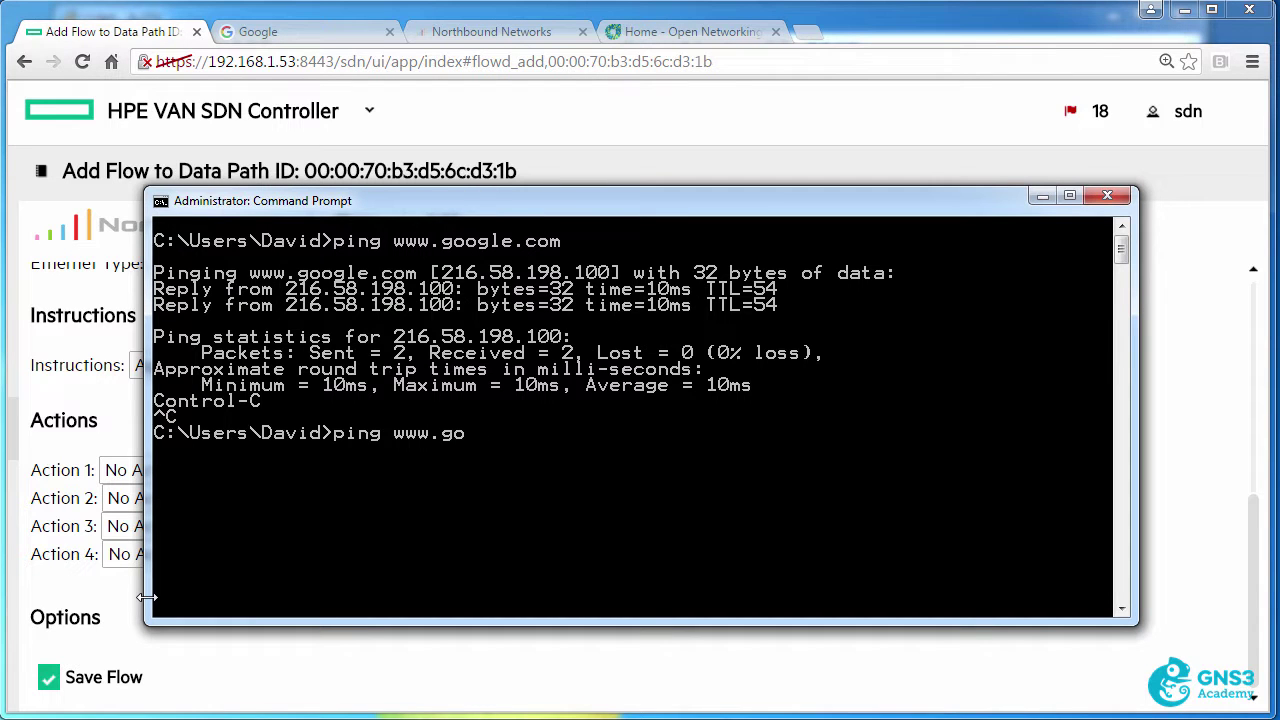
key("Return")
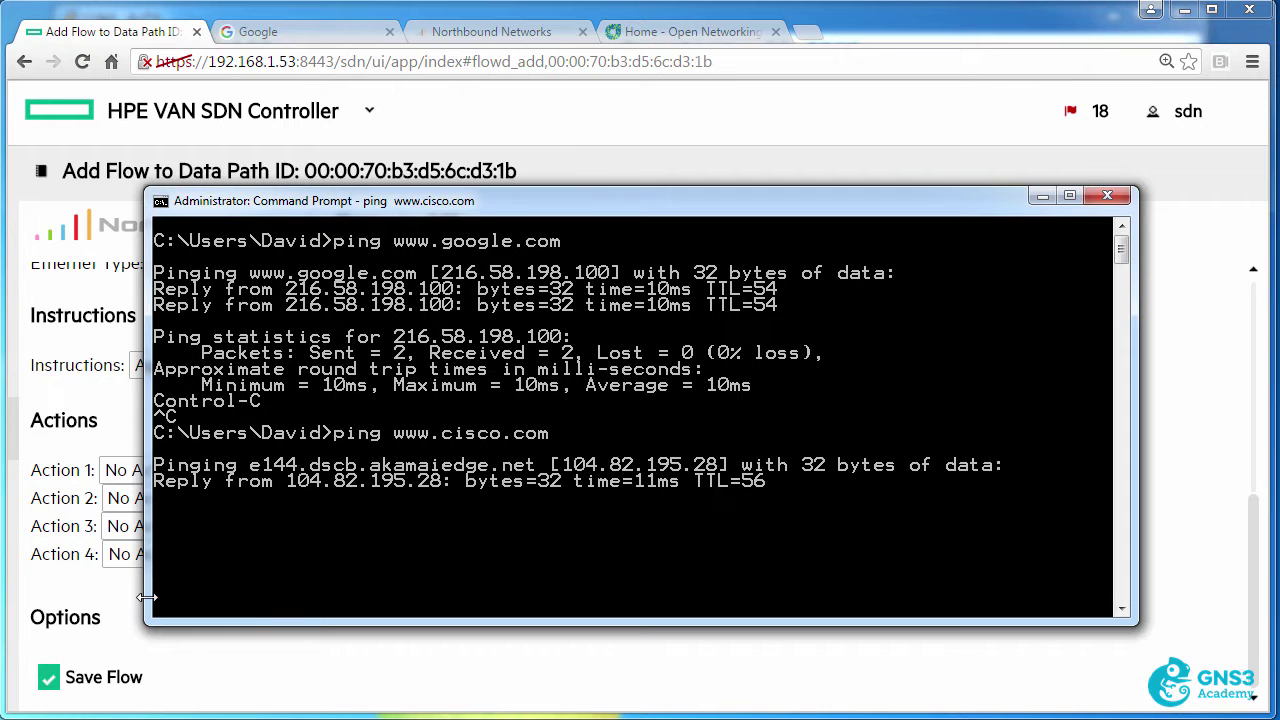
- Return to the browser and check the open Google, Northbound Networks and Open Networking Foundation pages
left_click(293, 39)
left_click(505, 30)
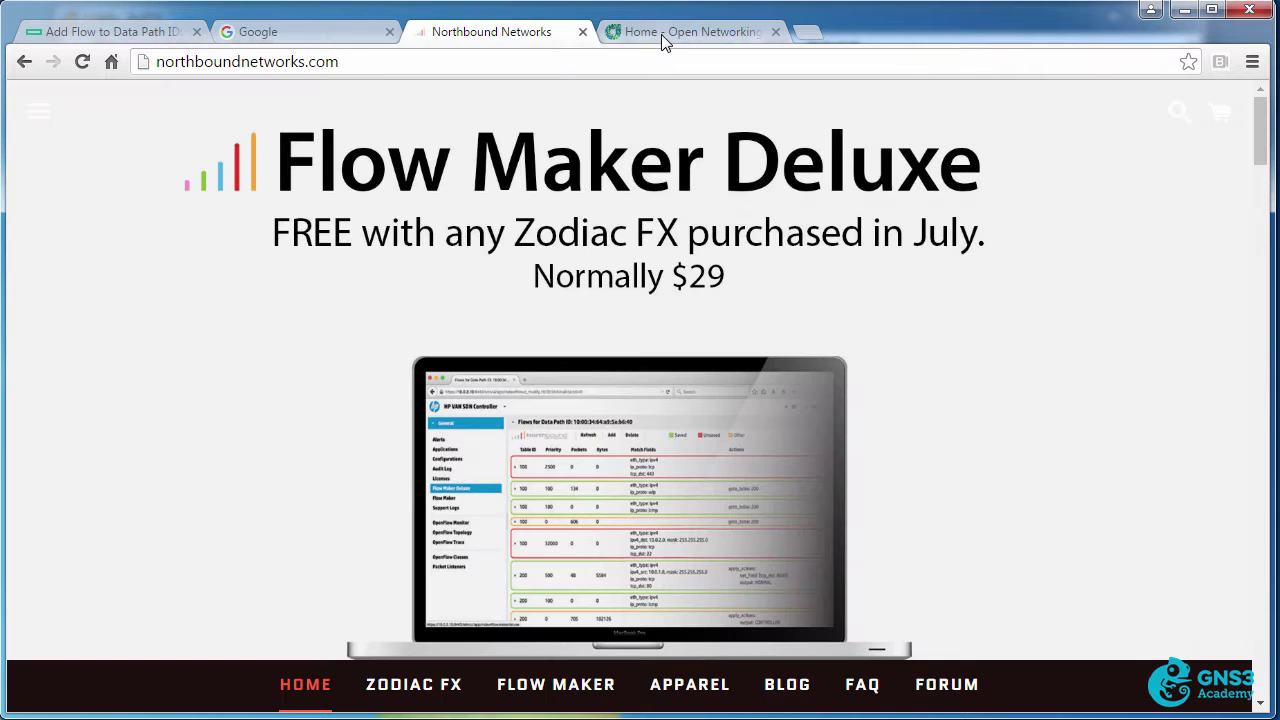
left_click(663, 38)
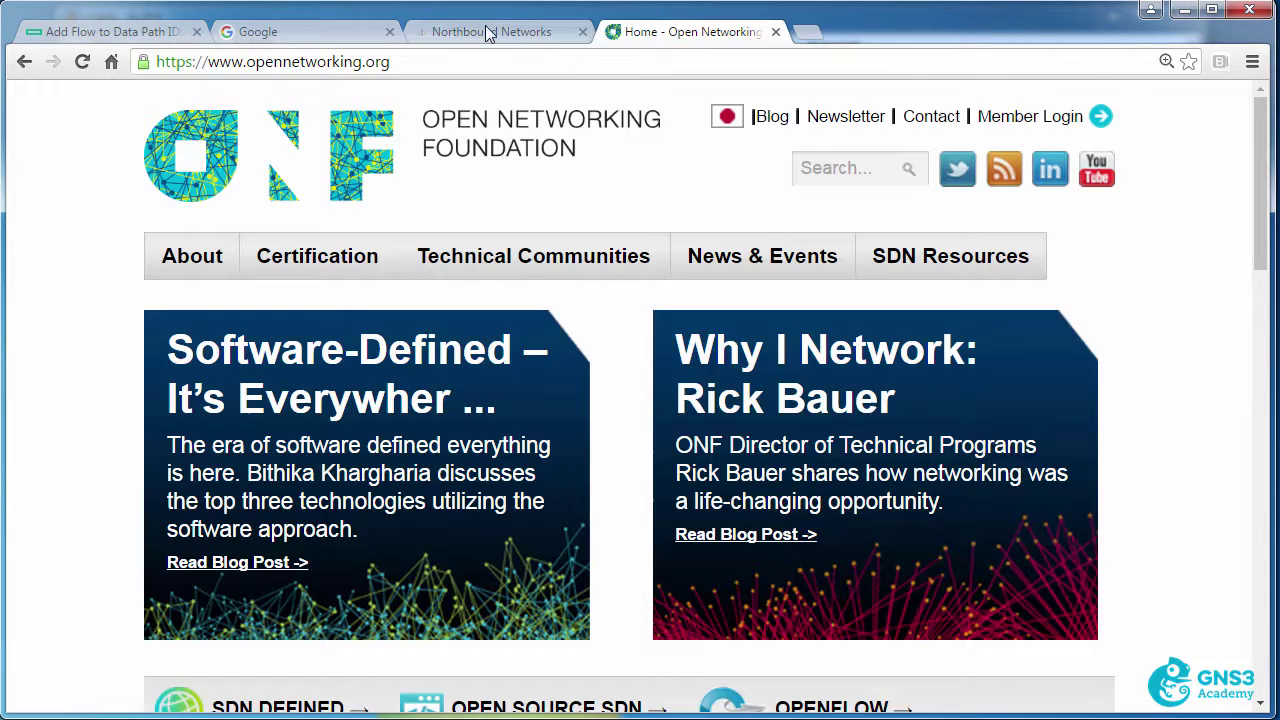
- Return to the SDN controller page and add the configured priority 20000 flow to the device
left_click(117, 35)
left_click(441, 222)
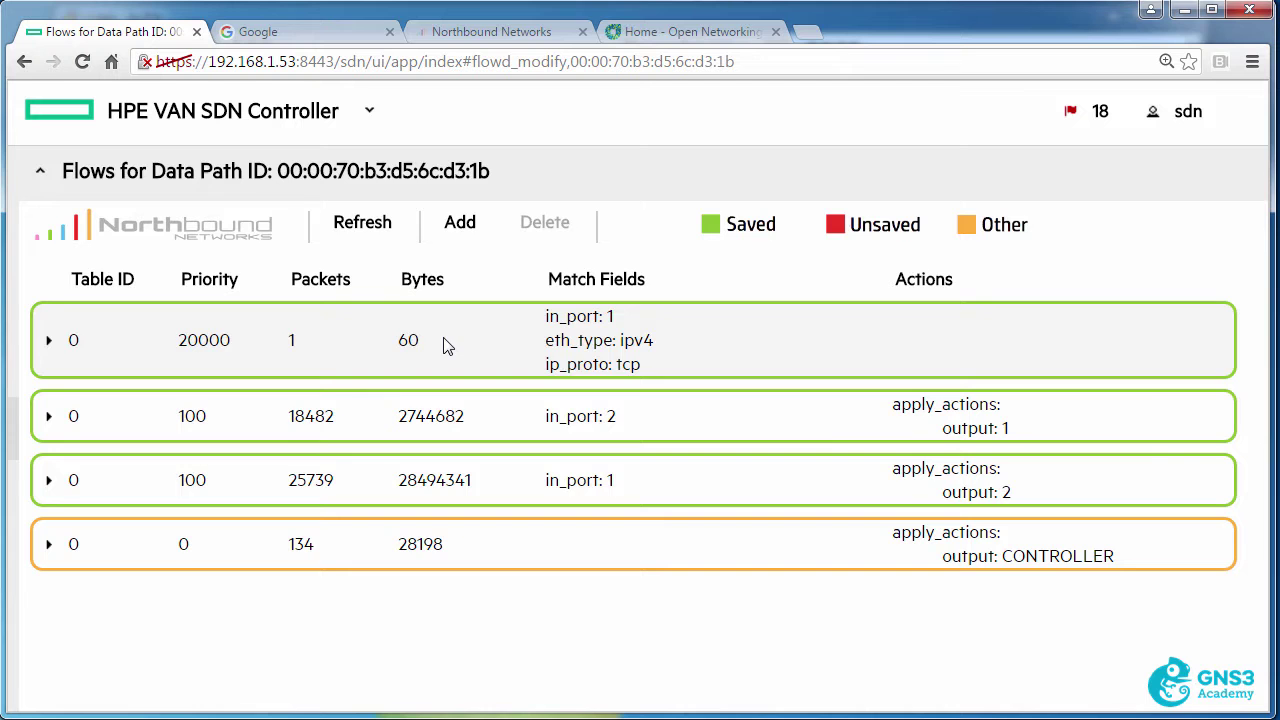
key("alt+Tab")
key("Up")
key("Up")
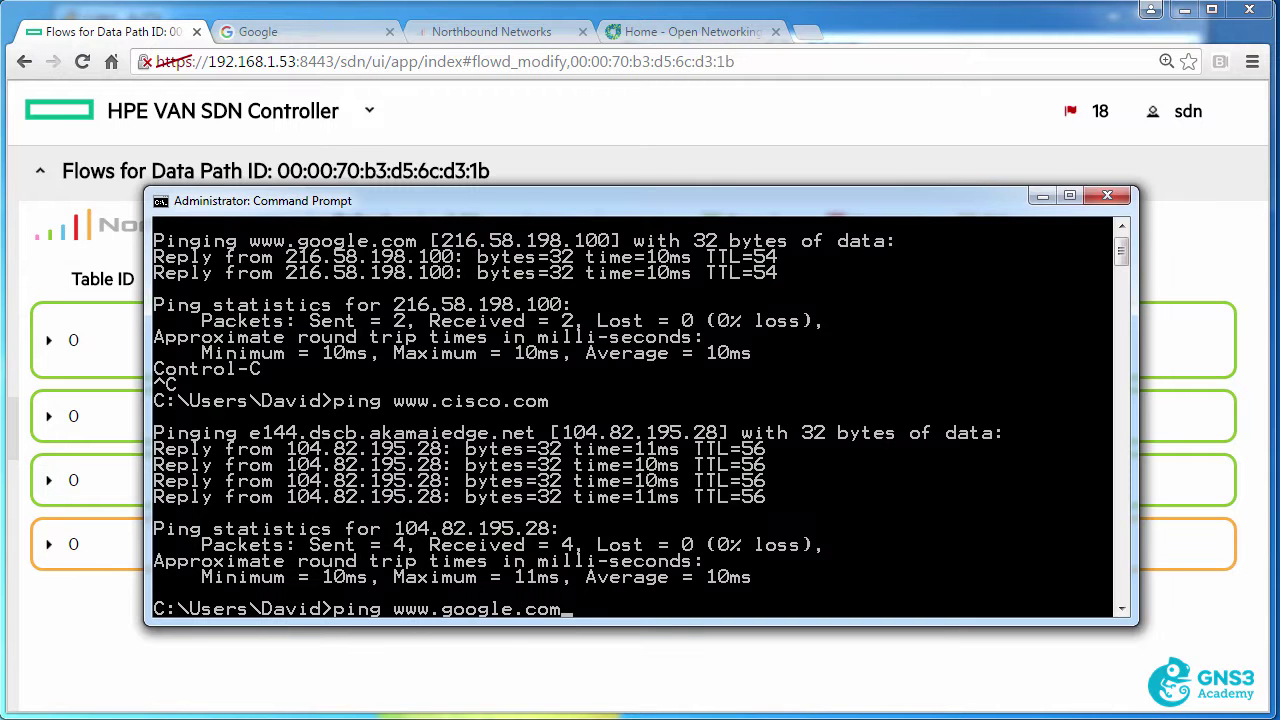
key("Return")
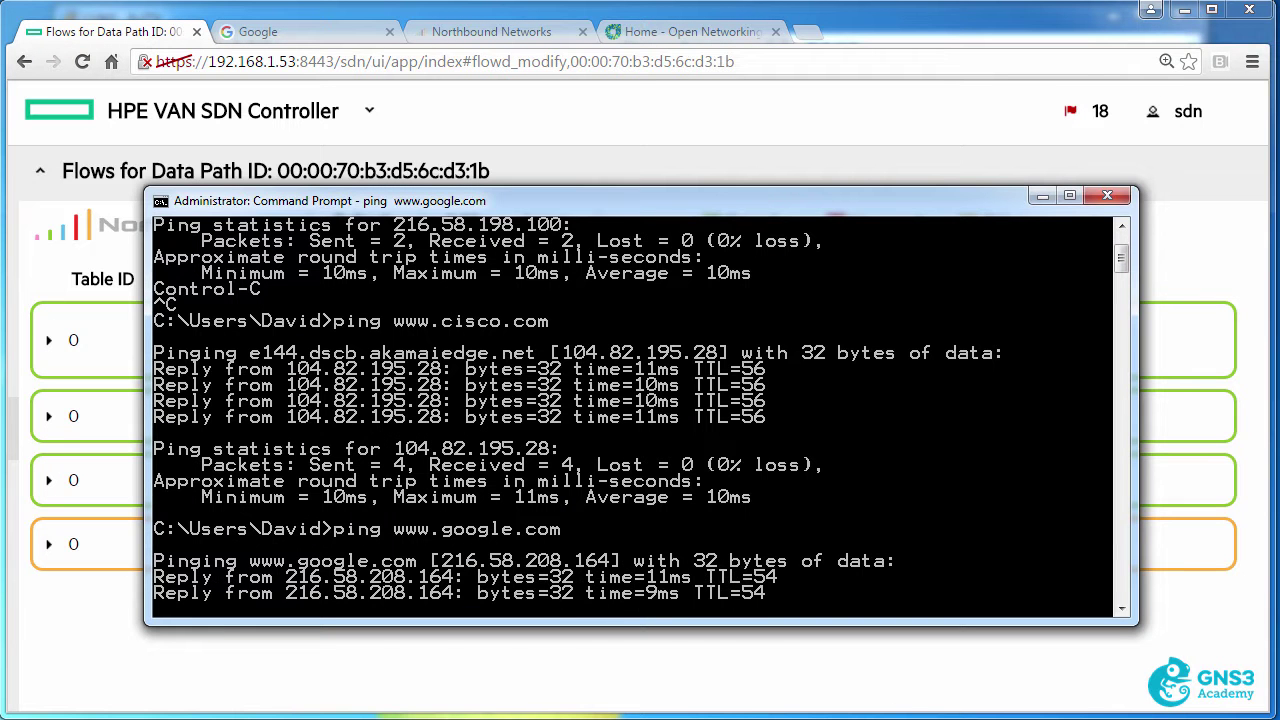
key("ctrl+c")
key("Up")
key("Up")
key("Up")
key("Up")
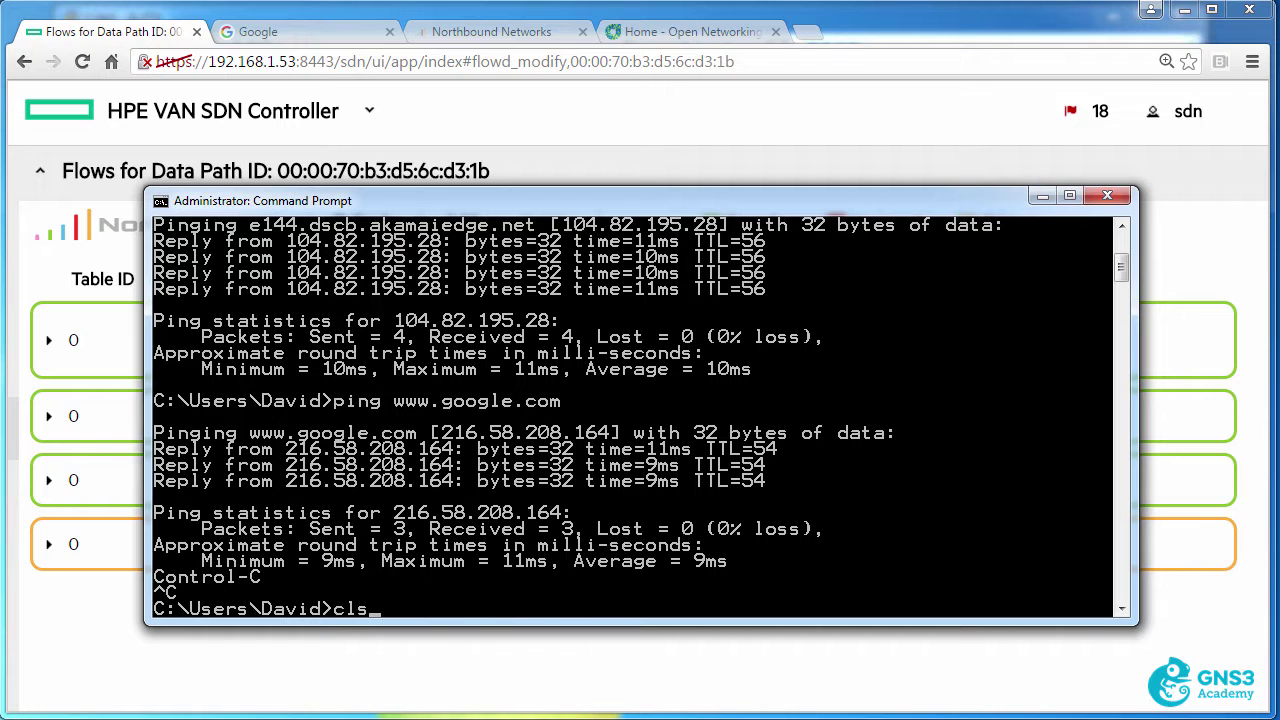
key("Return")
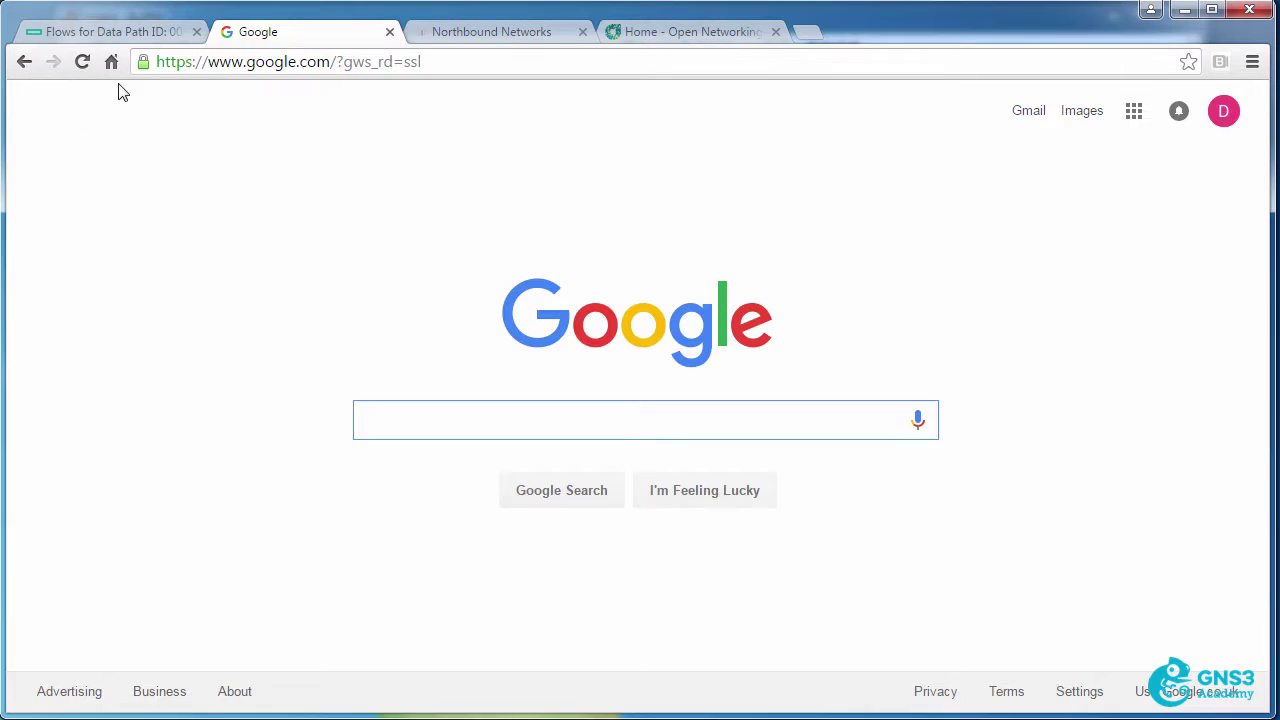
- Close the Google, Northbound Networks and Open Networking Foundation browser tabs and refresh the device's flow list
left_click(82, 62)
left_click(389, 31)
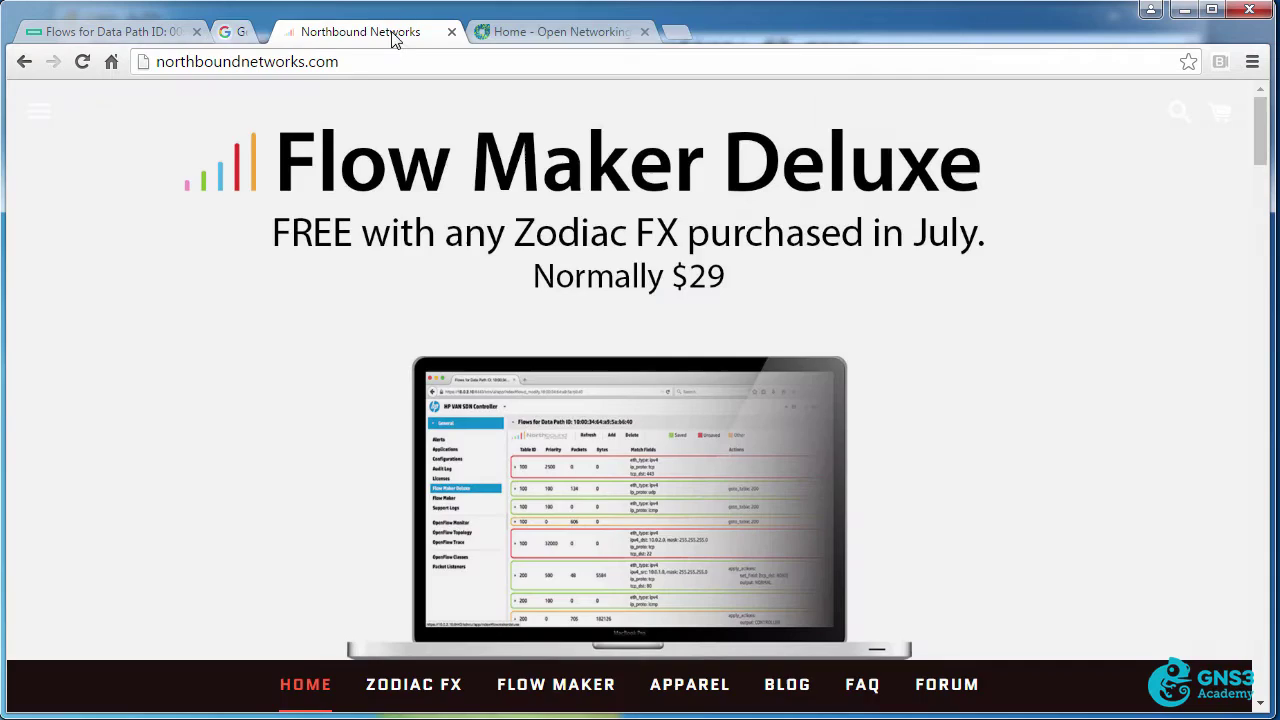
left_click(389, 31)
left_click(389, 31)
left_click(82, 62)
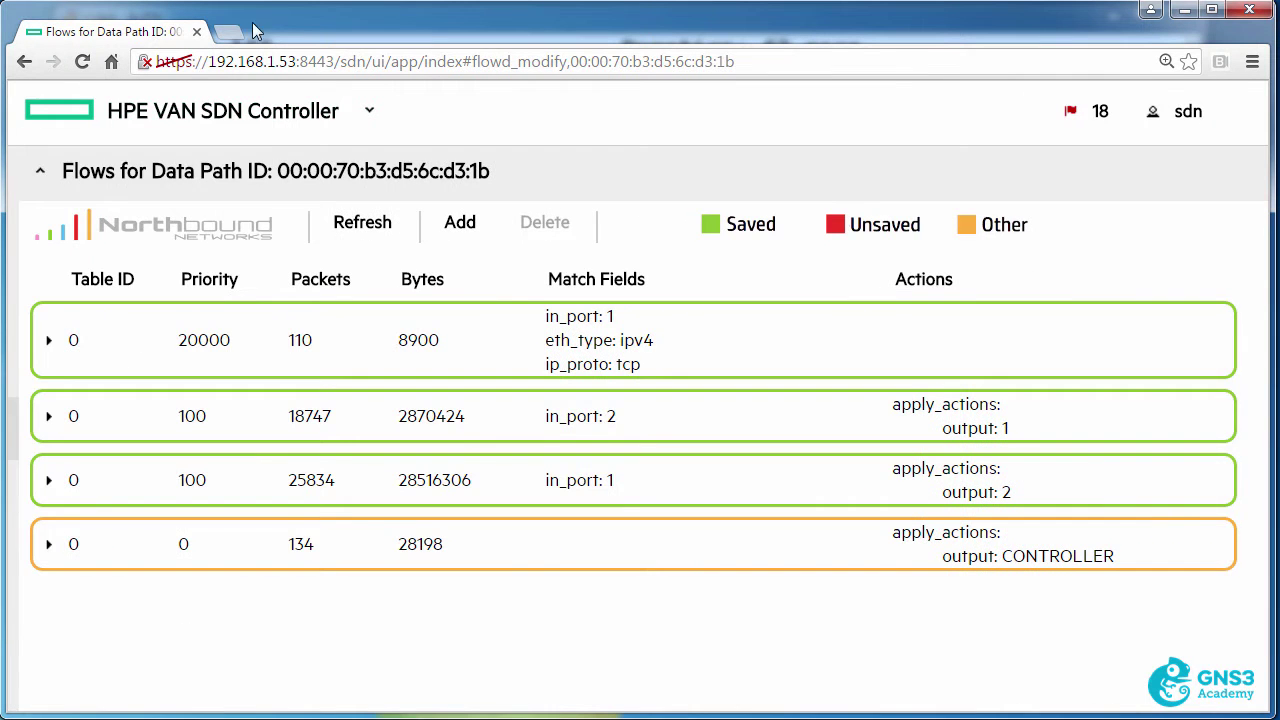
left_click(228, 33)
type("www")
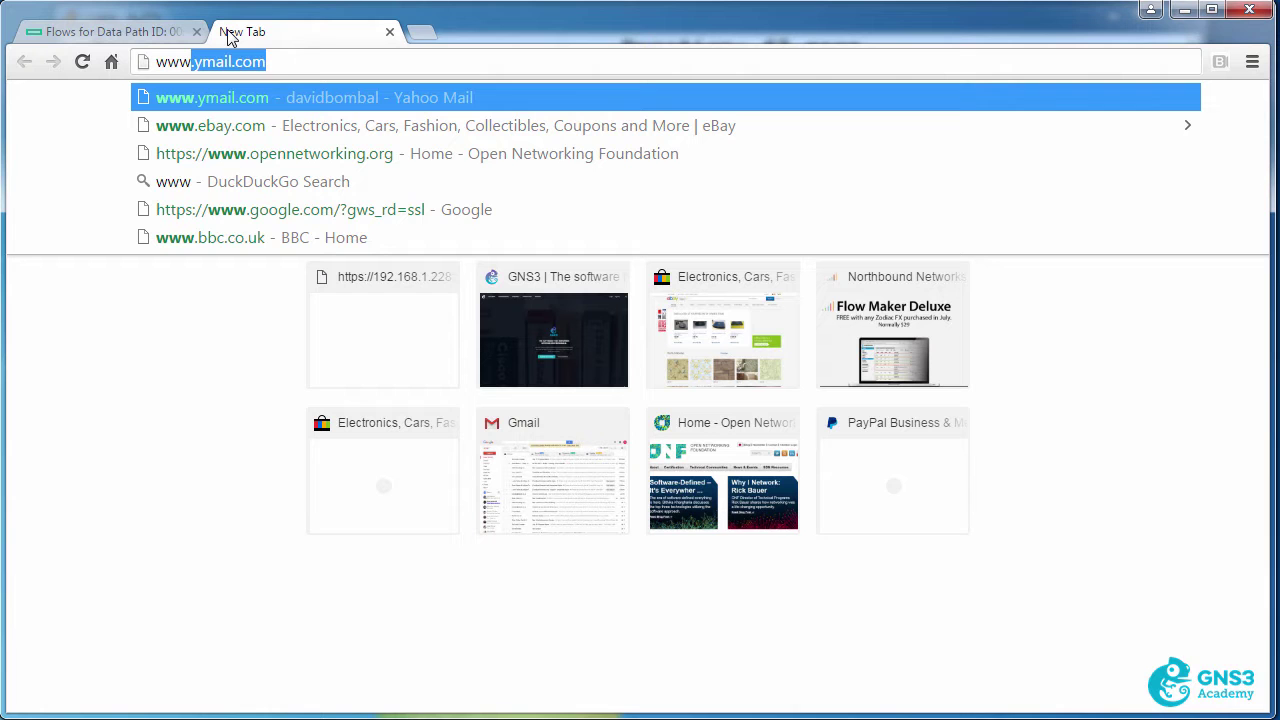
type(".")
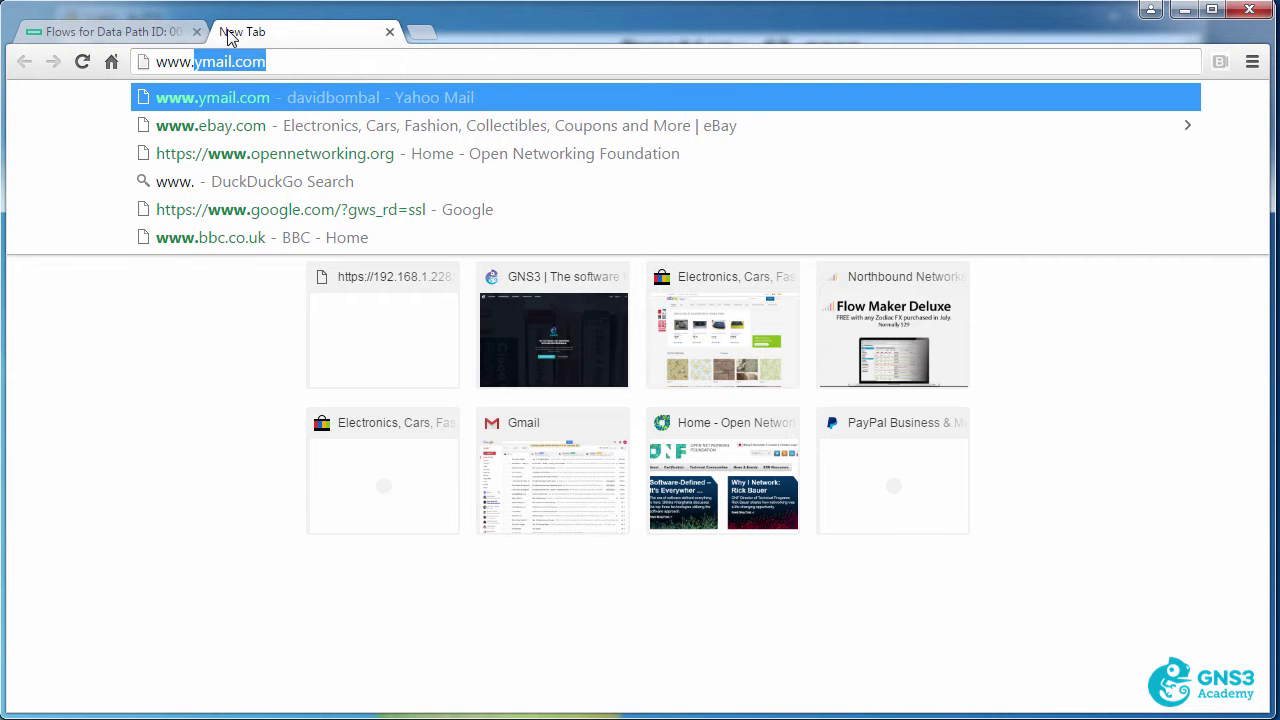
type("cisco")
key("Return")
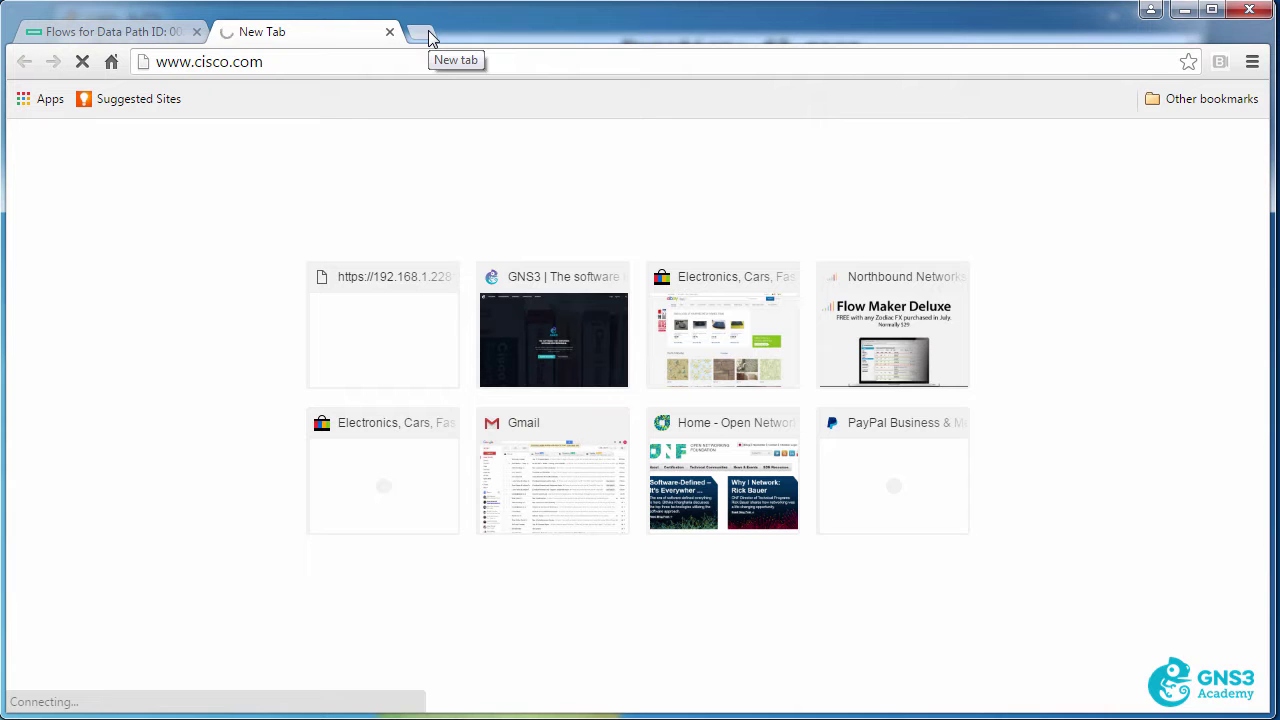
- Try to load northboundnetworks.com and opennetworking.org, each in its own new browser tab
left_click(428, 36)
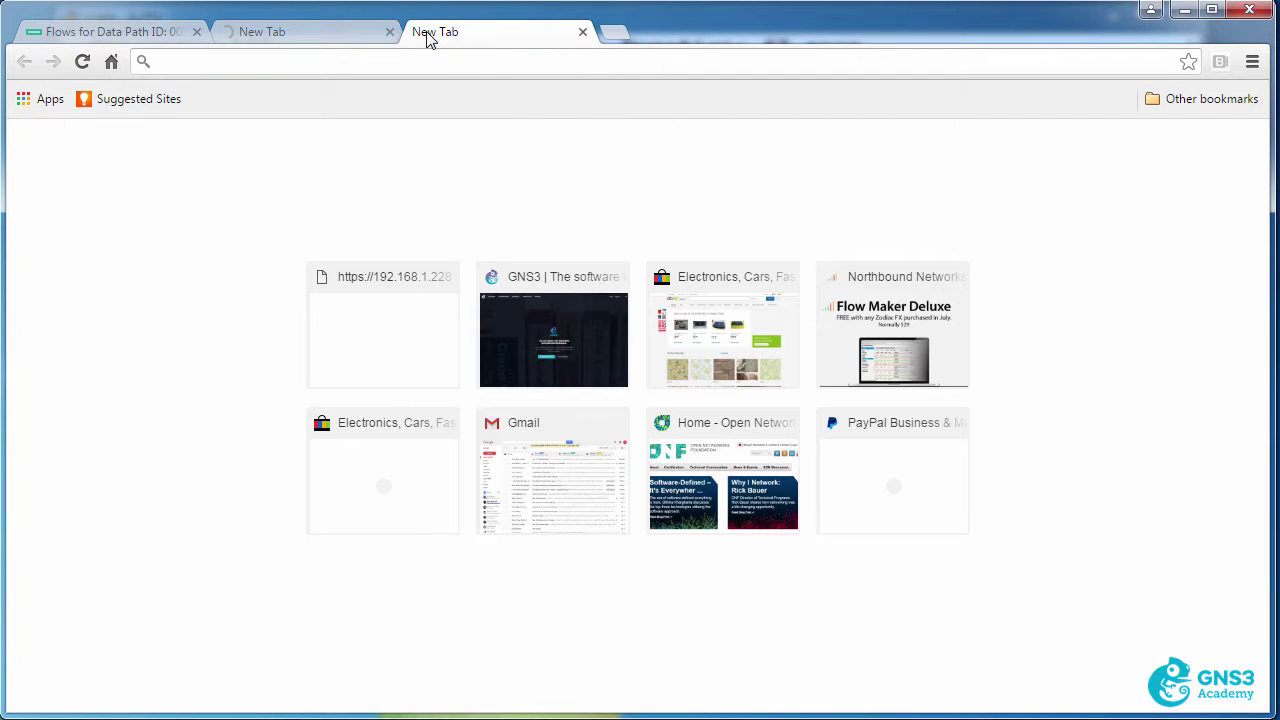
type("no")
key("Return")
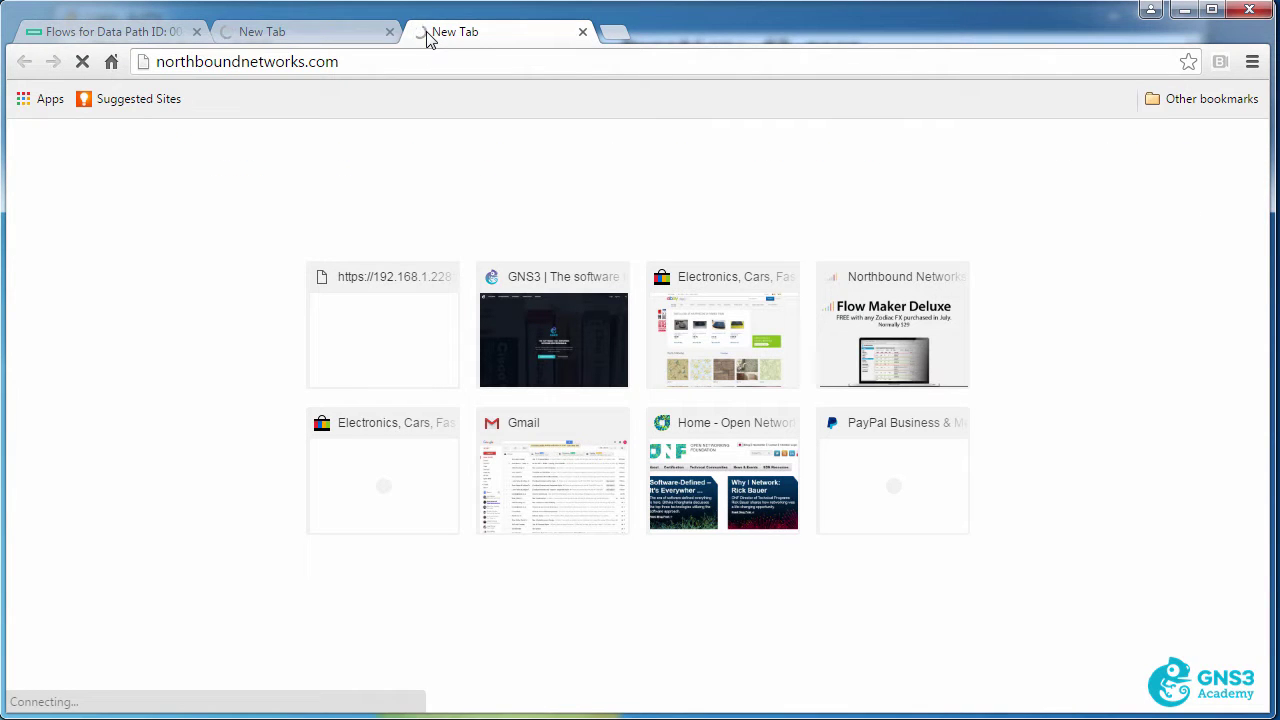
left_click(619, 36)
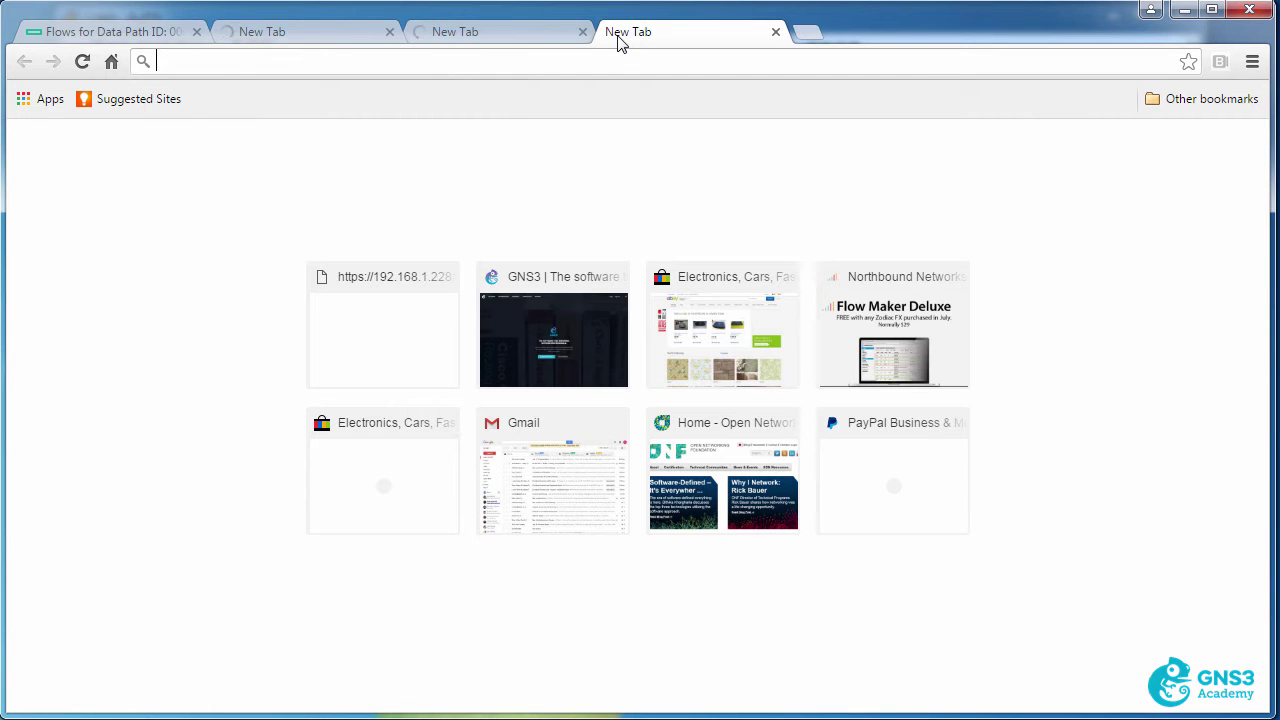
type("opennetworking.org")
key("Return")
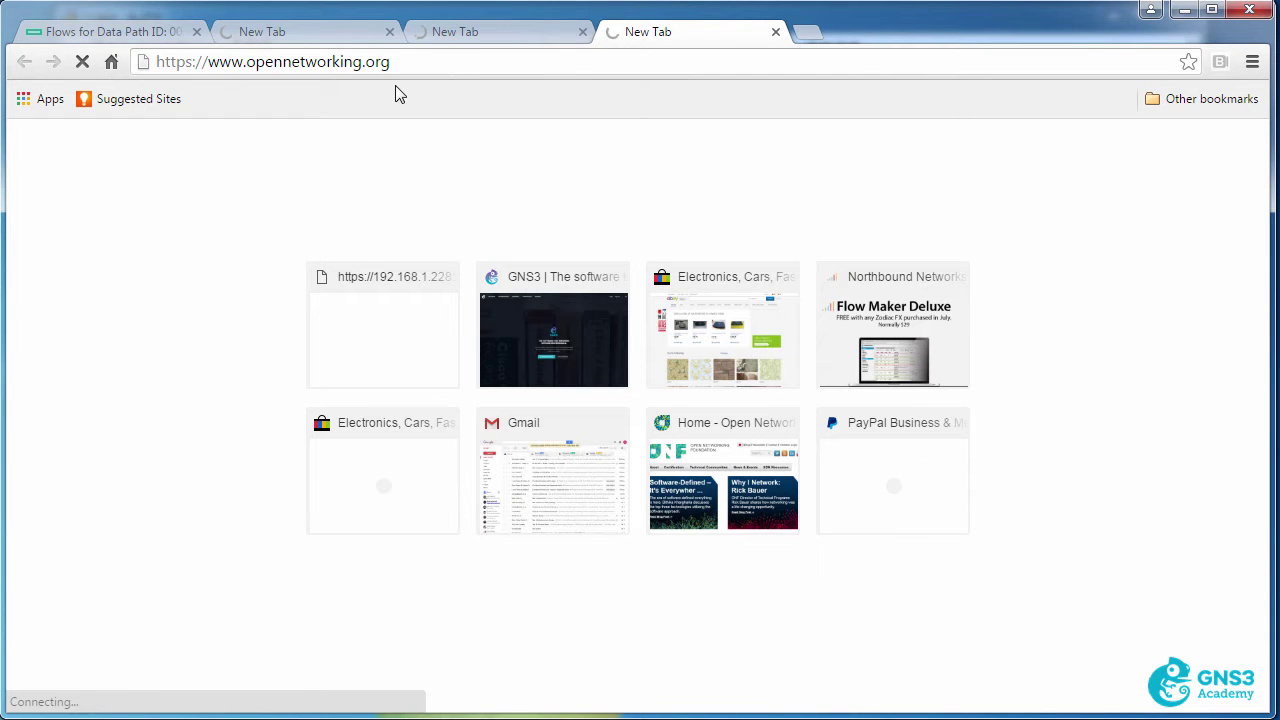
- Check the loading state of the Cisco, Northbound Networks and Open Networking Foundation tabs
left_click(251, 31)
left_click(437, 31)
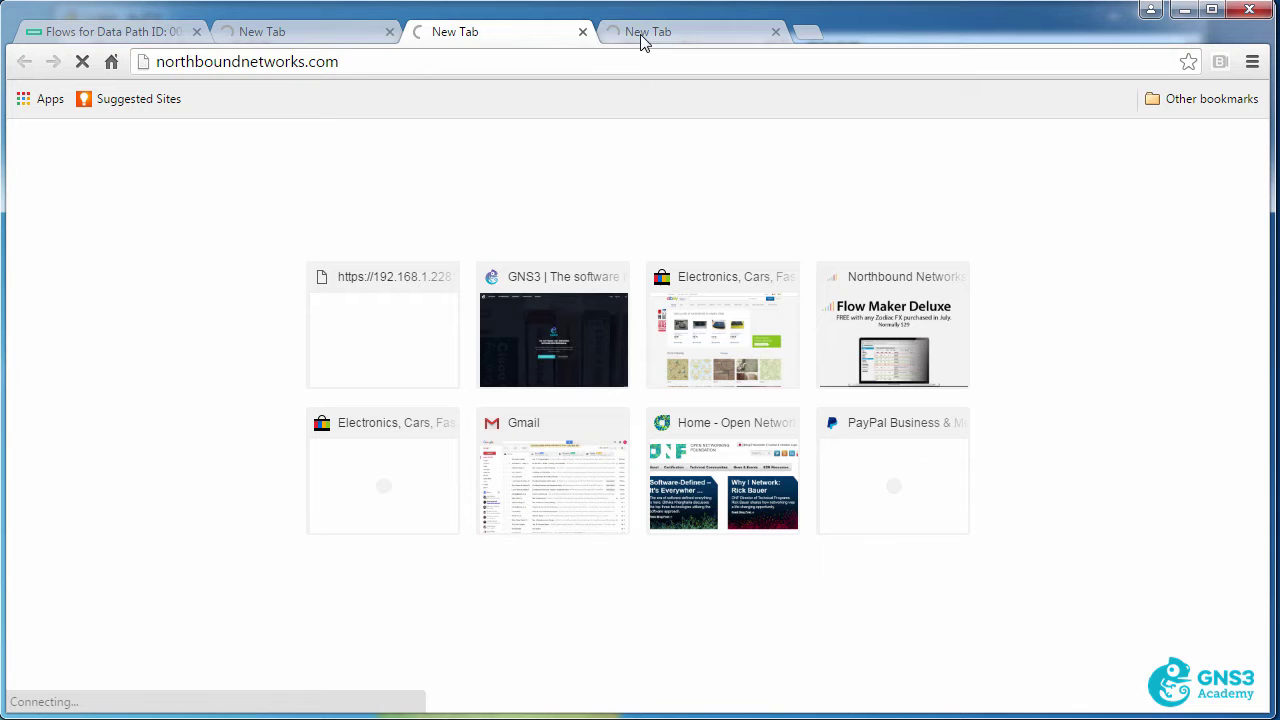
left_click(643, 38)
- Return to the device's flow list and refresh it repeatedly to examine the priority 20000 flow's packet and byte counters
left_click(152, 33)
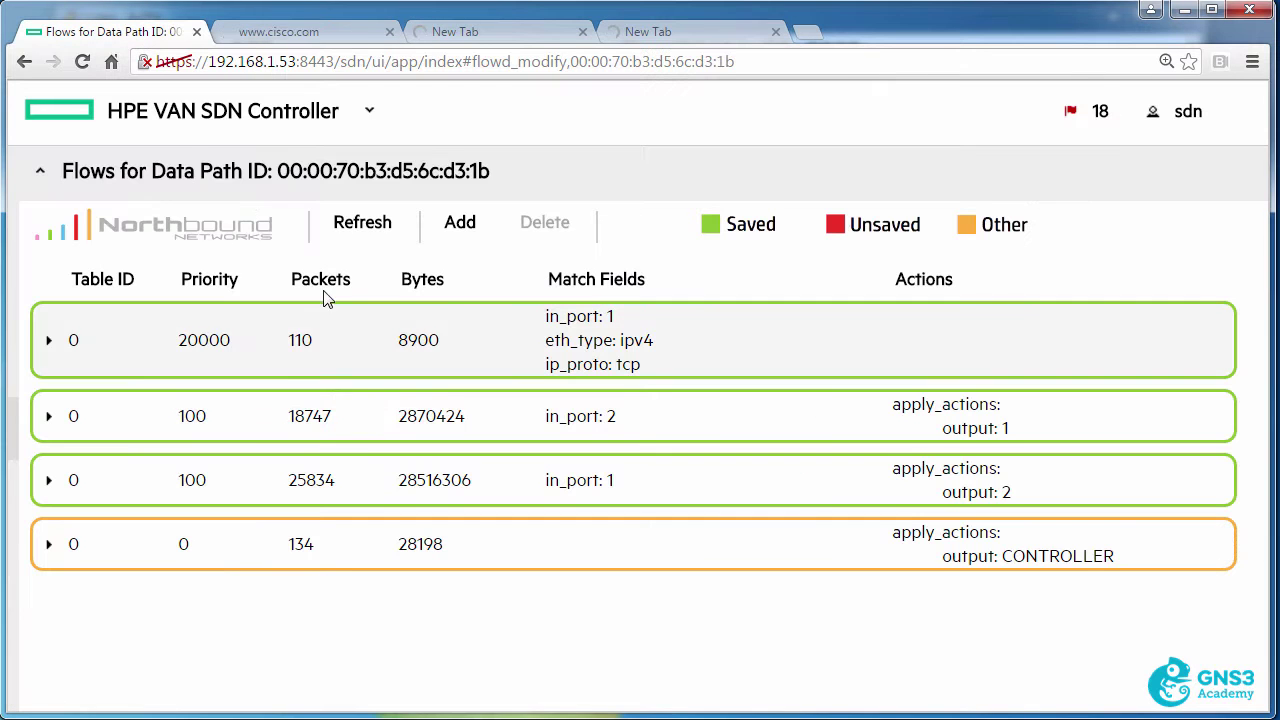
left_click(358, 238)
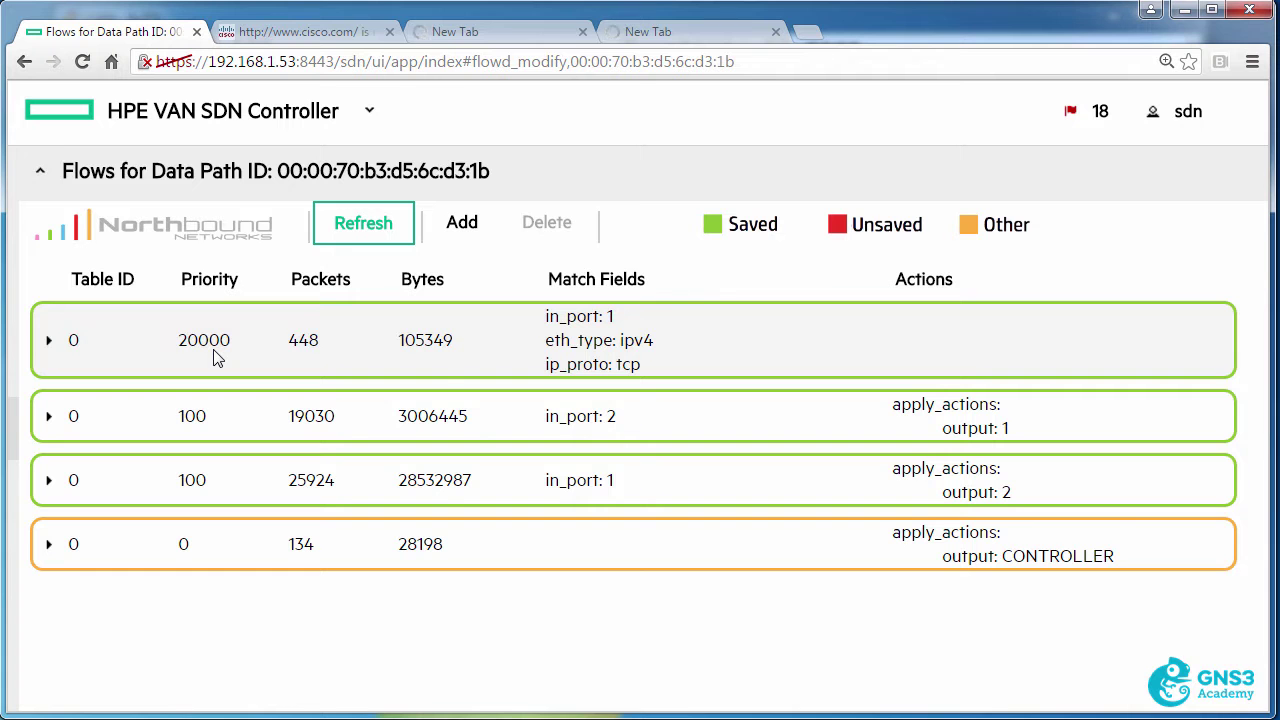
left_click(364, 227)
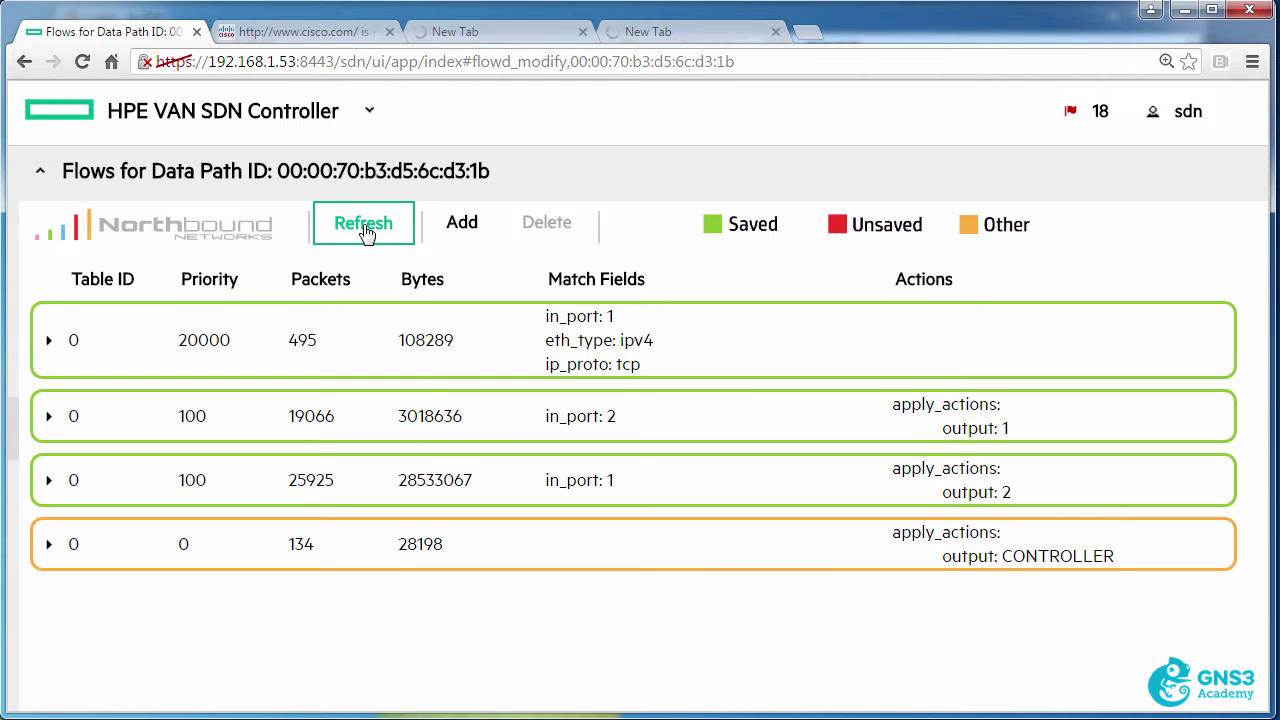
left_click(366, 229)
left_click(366, 229)
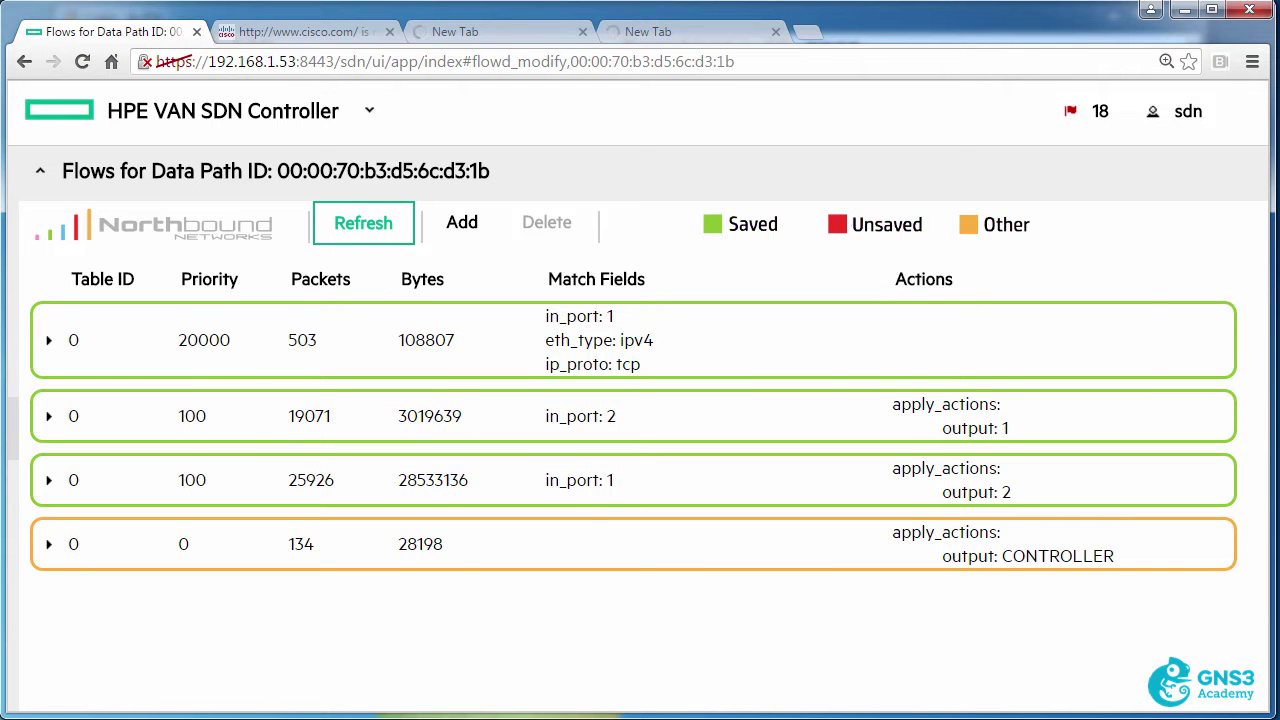
key("alt+Tab")
key("Up")
key("Up")
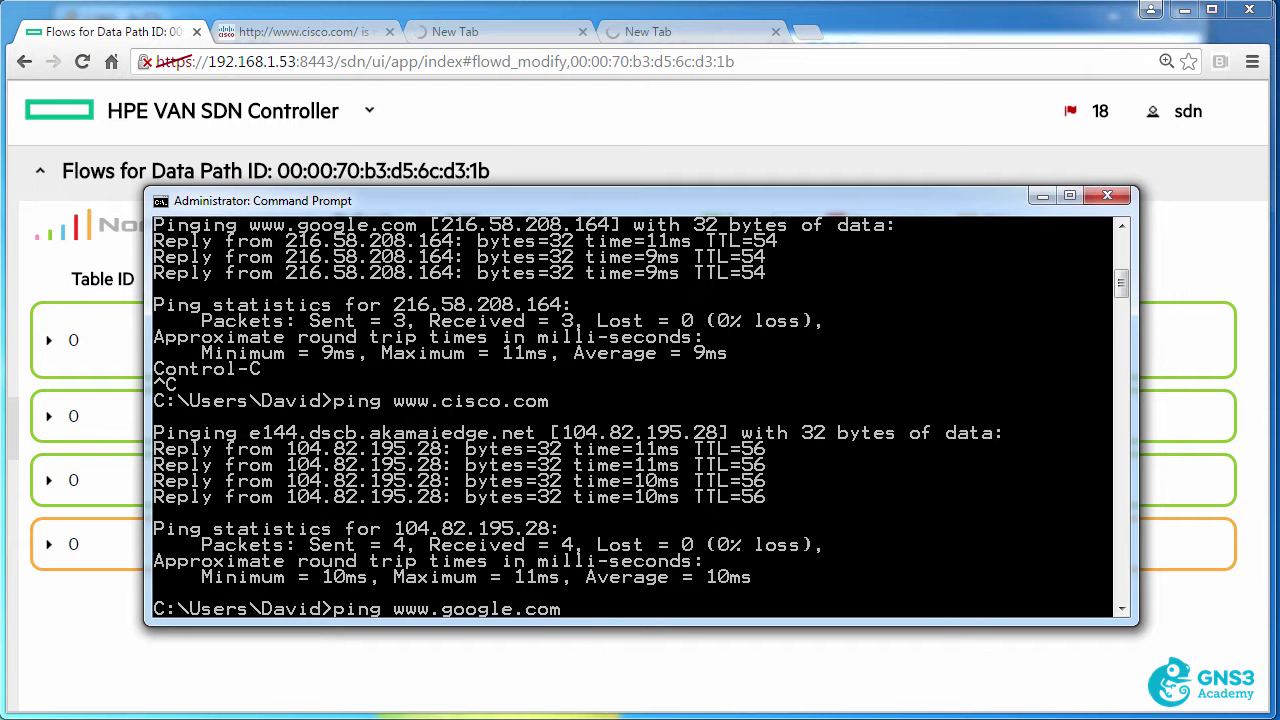
key("Return")
key("ctrl+c")
key("Up")
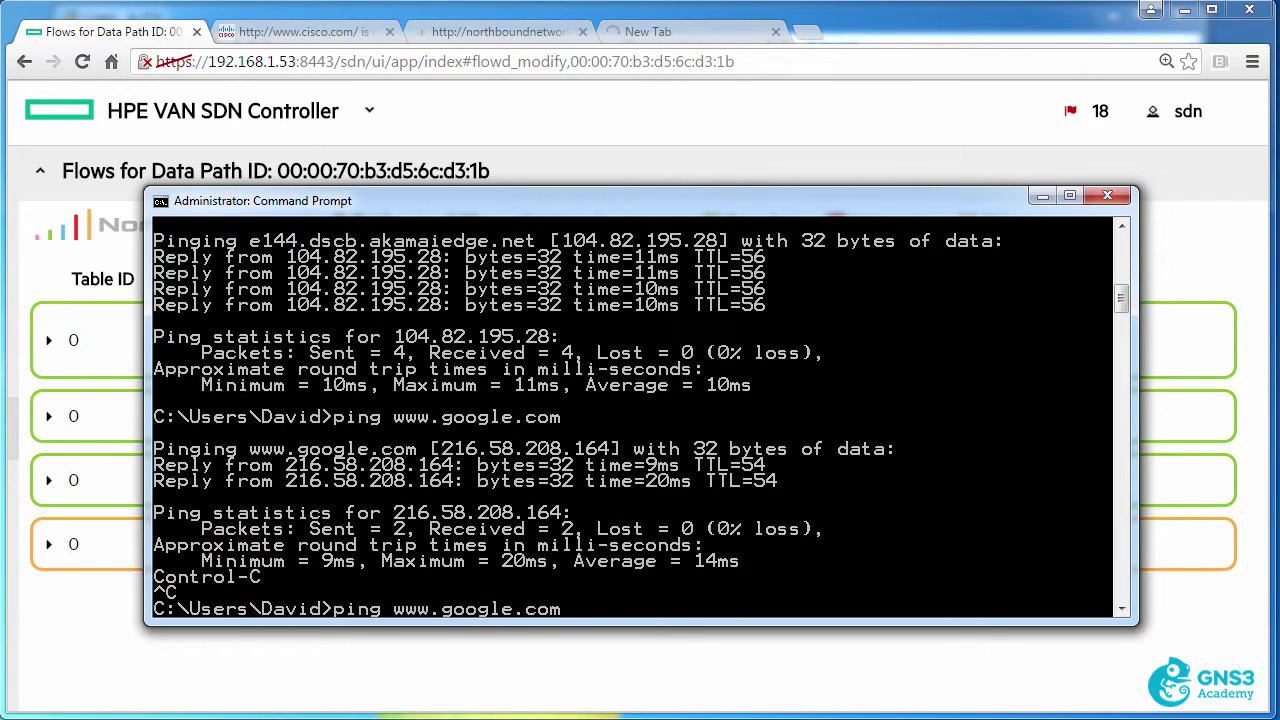
key("Escape")
type("cls")
key("Up")
key("Up")
key("Up")
key("Return")
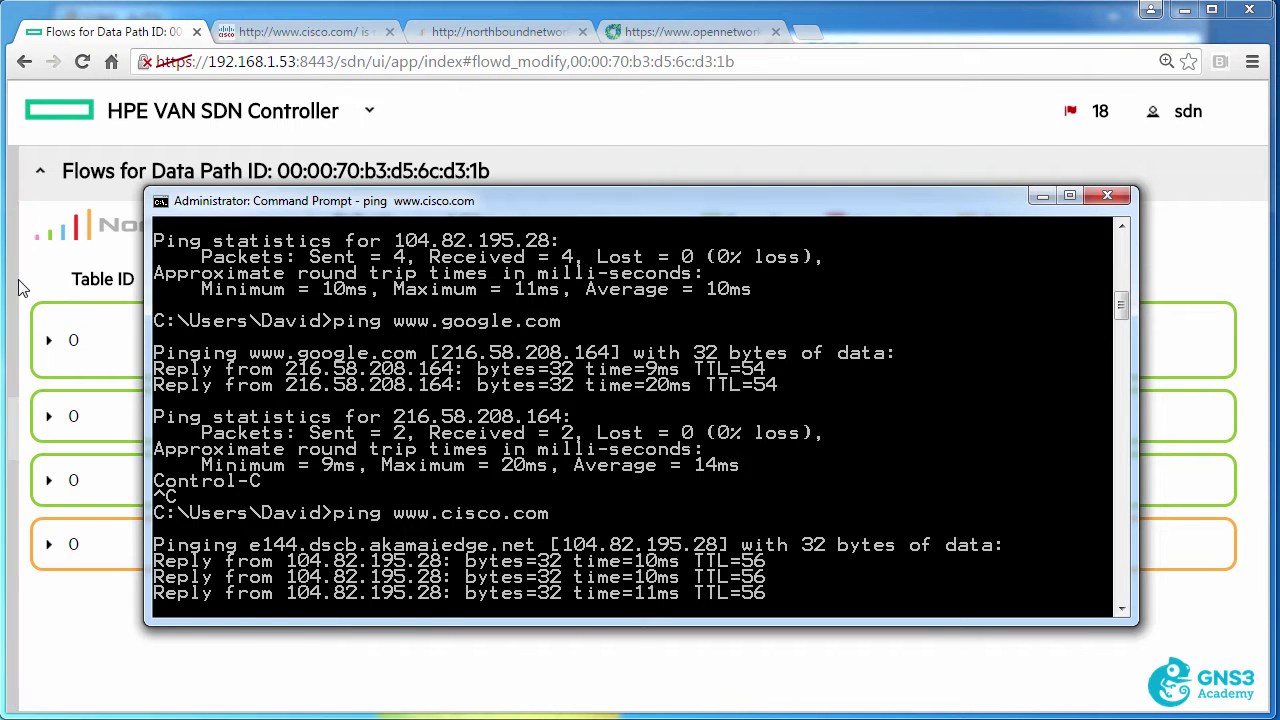
- Switch to the browser, refresh the flow list and compare the priority 100 port 1 flow with the priority 20000 TCP flow
key("alt+Tab")
left_click(380, 233)
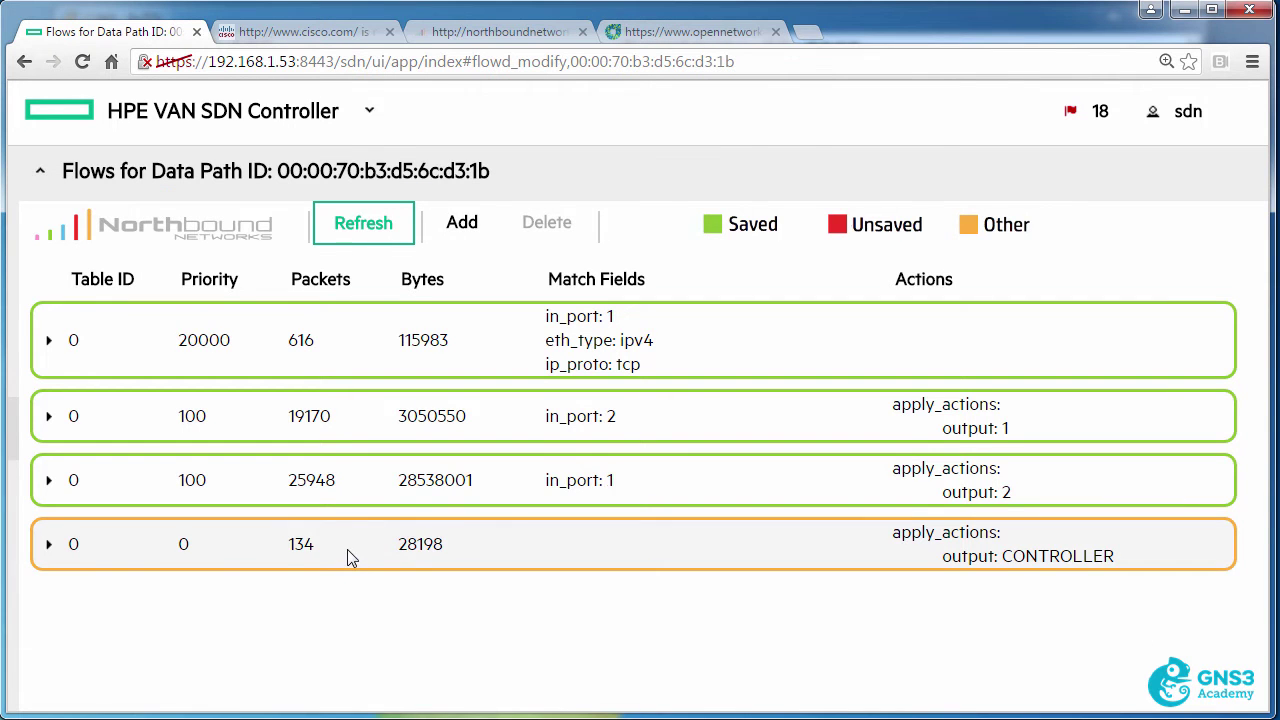
left_click(362, 490)
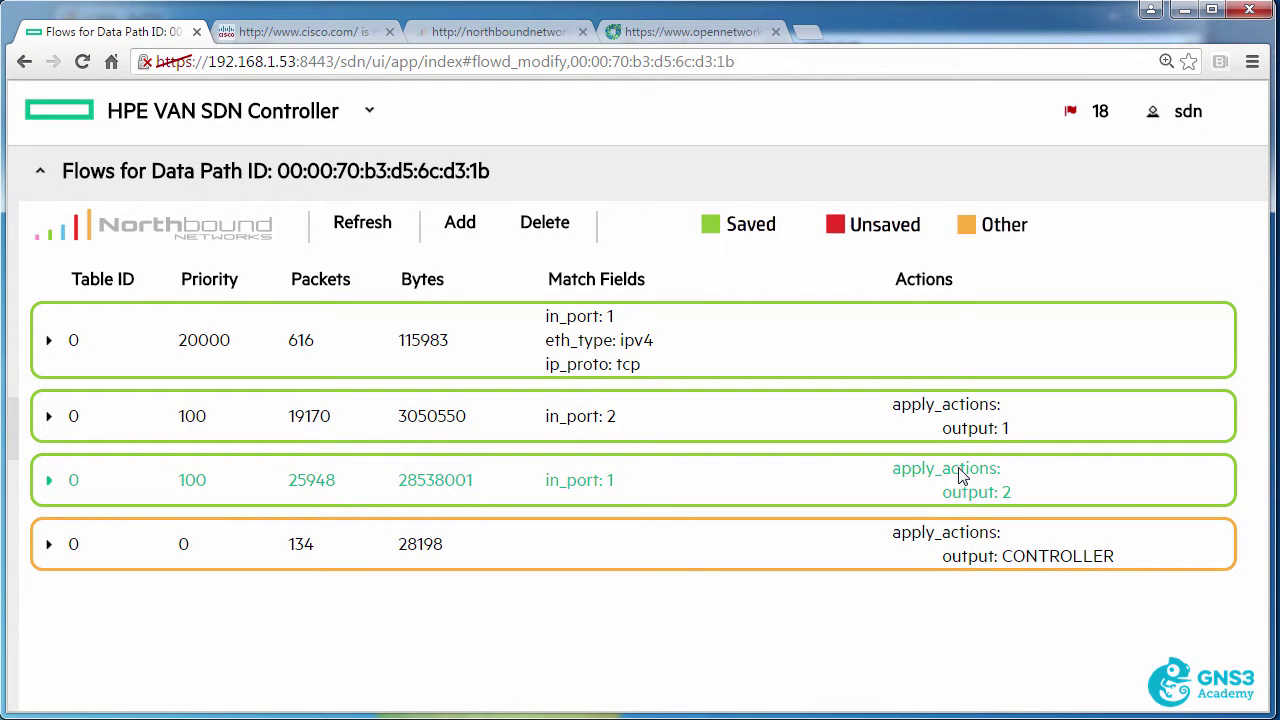
left_click(389, 362)
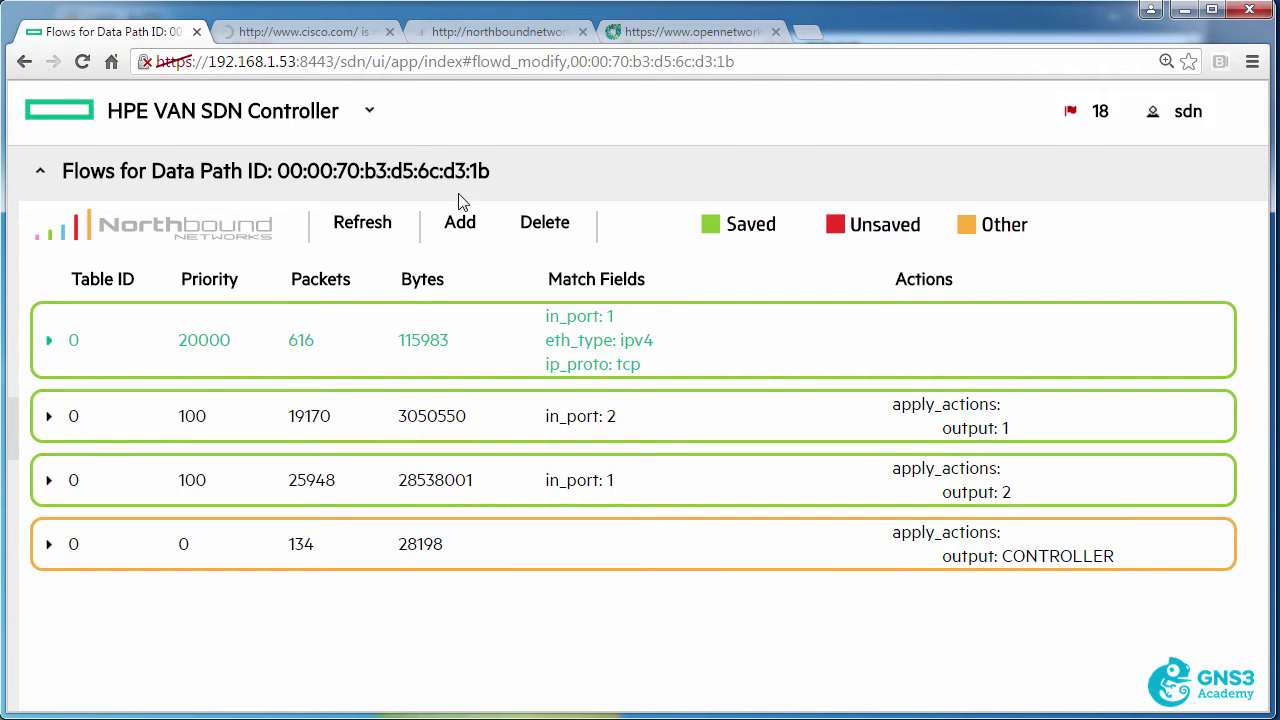
- Reload the Cisco, Northbound Networks and Open Networking Foundation pages to test web access
left_click(323, 36)
left_click(82, 61)
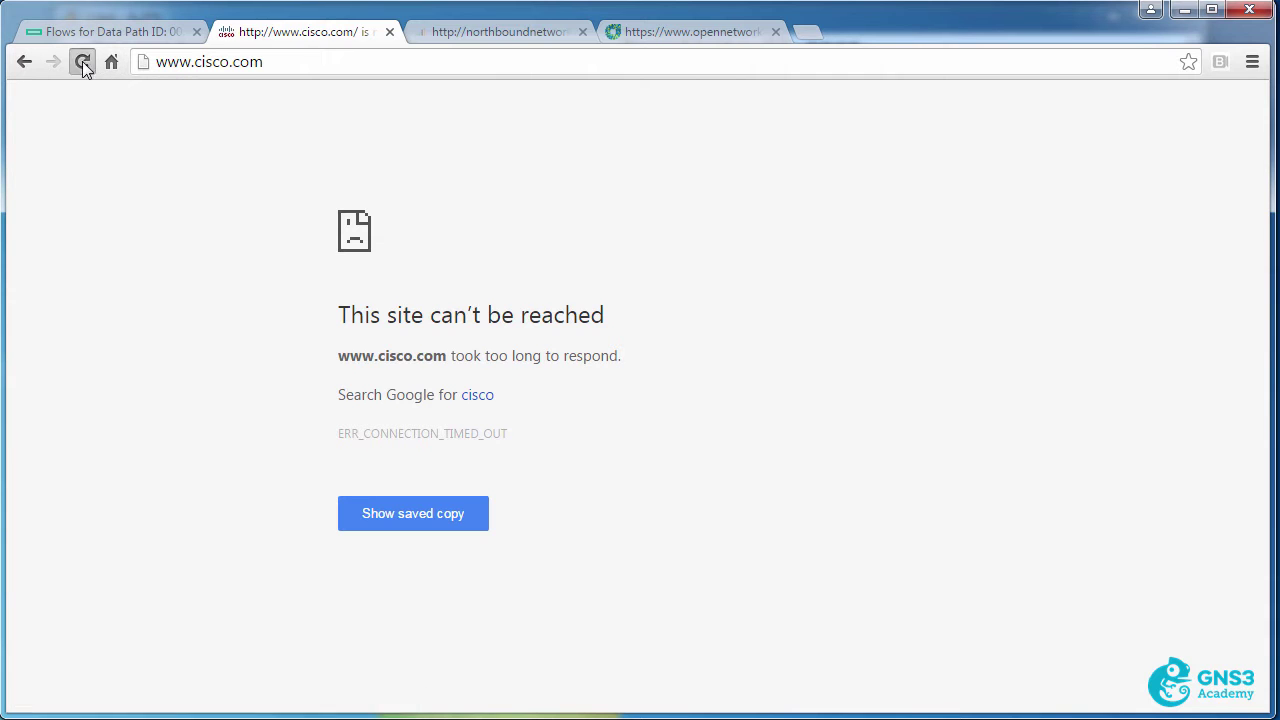
left_click(447, 24)
left_click(83, 62)
key("ctrl+Tab")
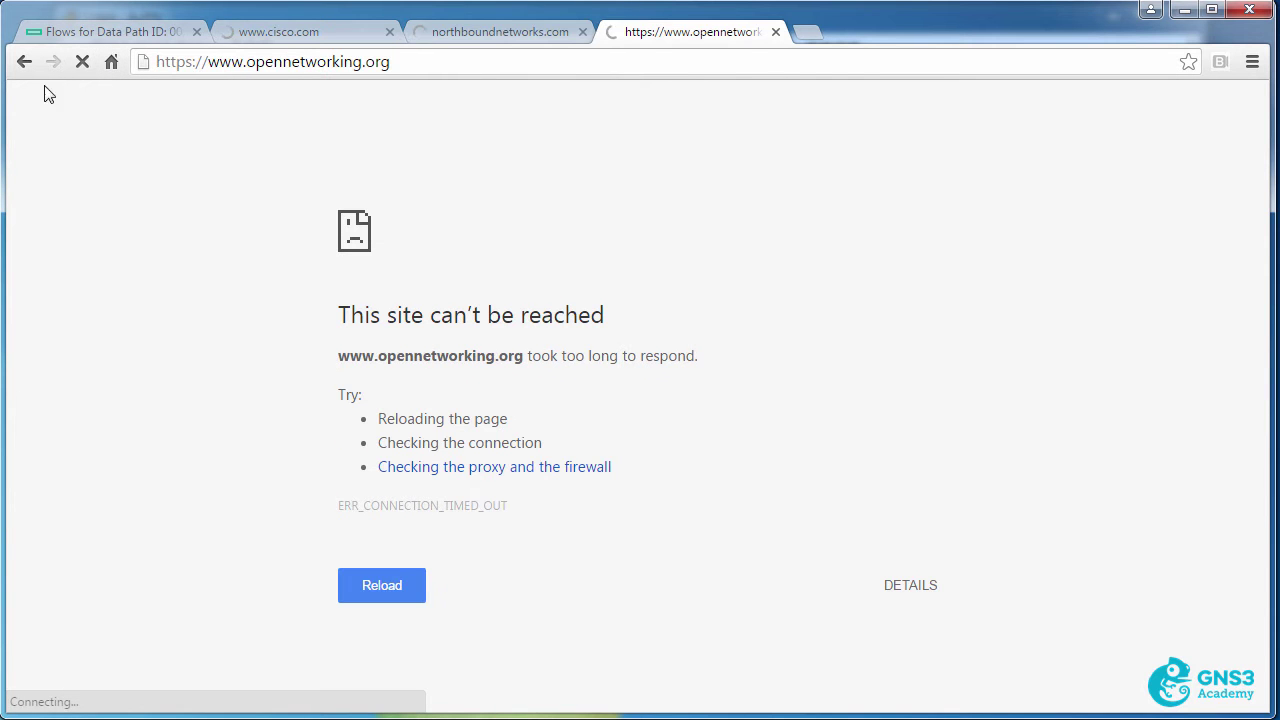
left_click(80, 64)
left_click(80, 62)
left_click(80, 62)
left_click(480, 31)
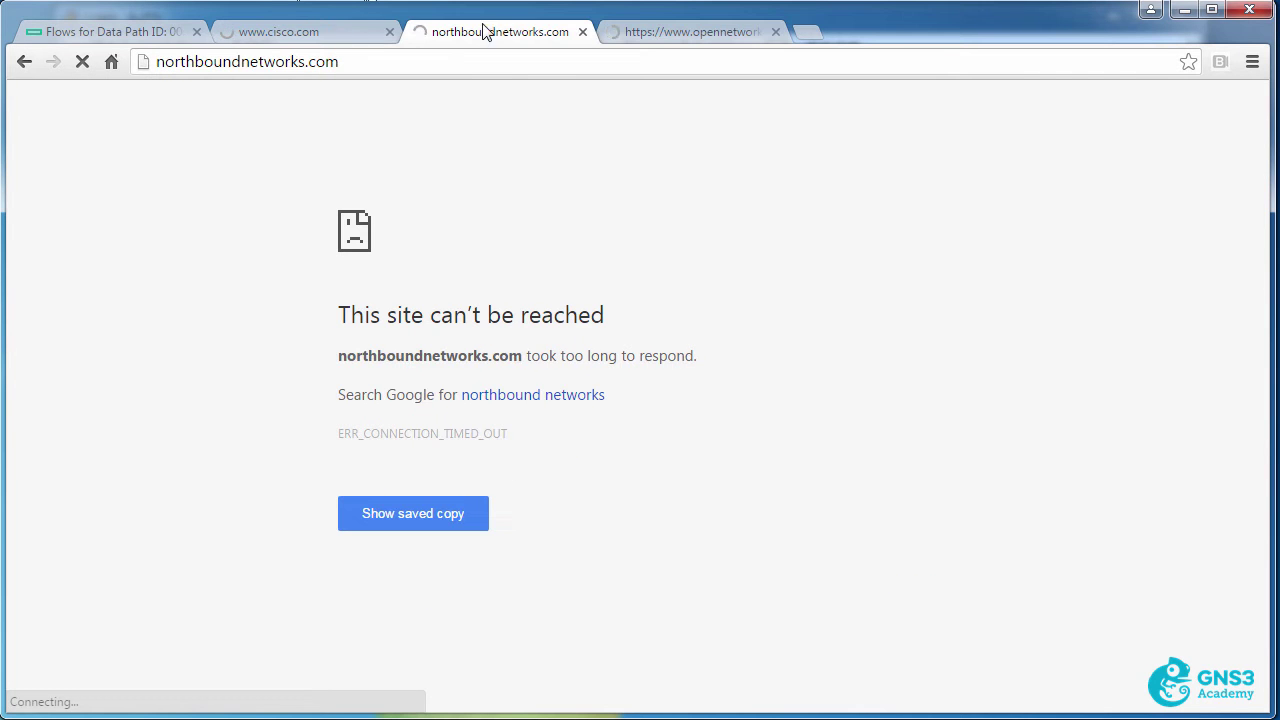
left_click(250, 36)
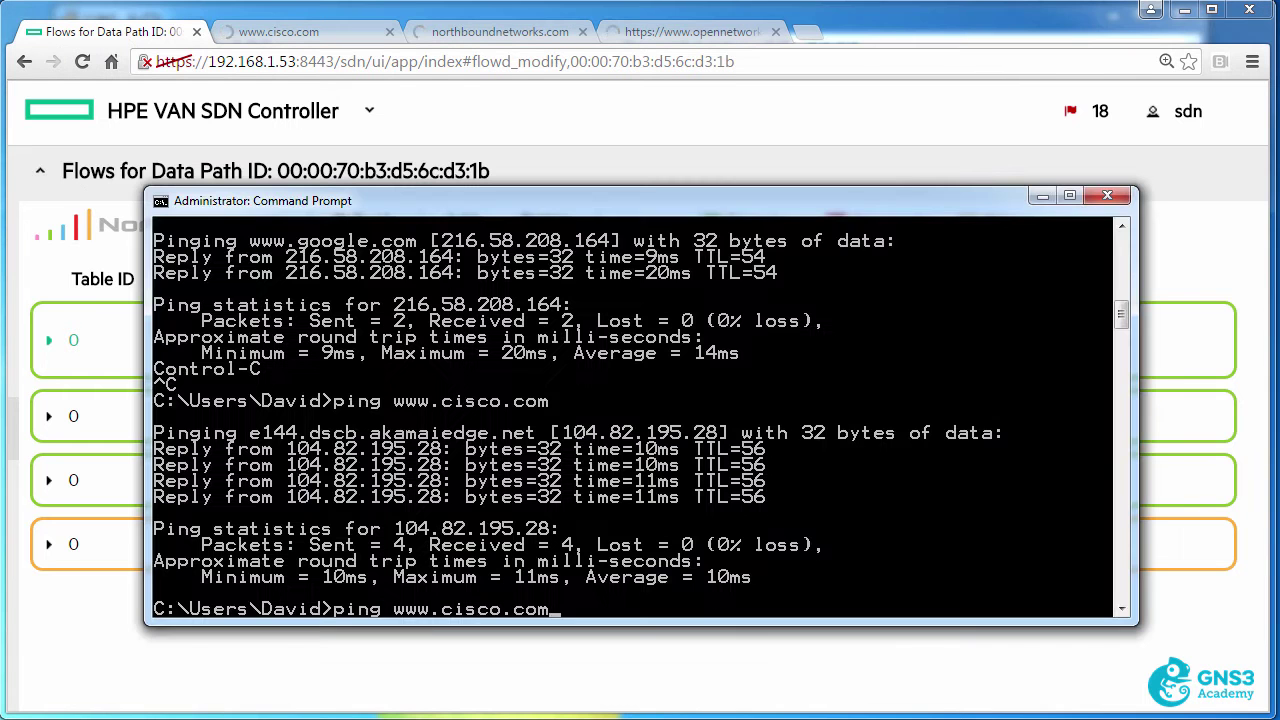
key("Return")
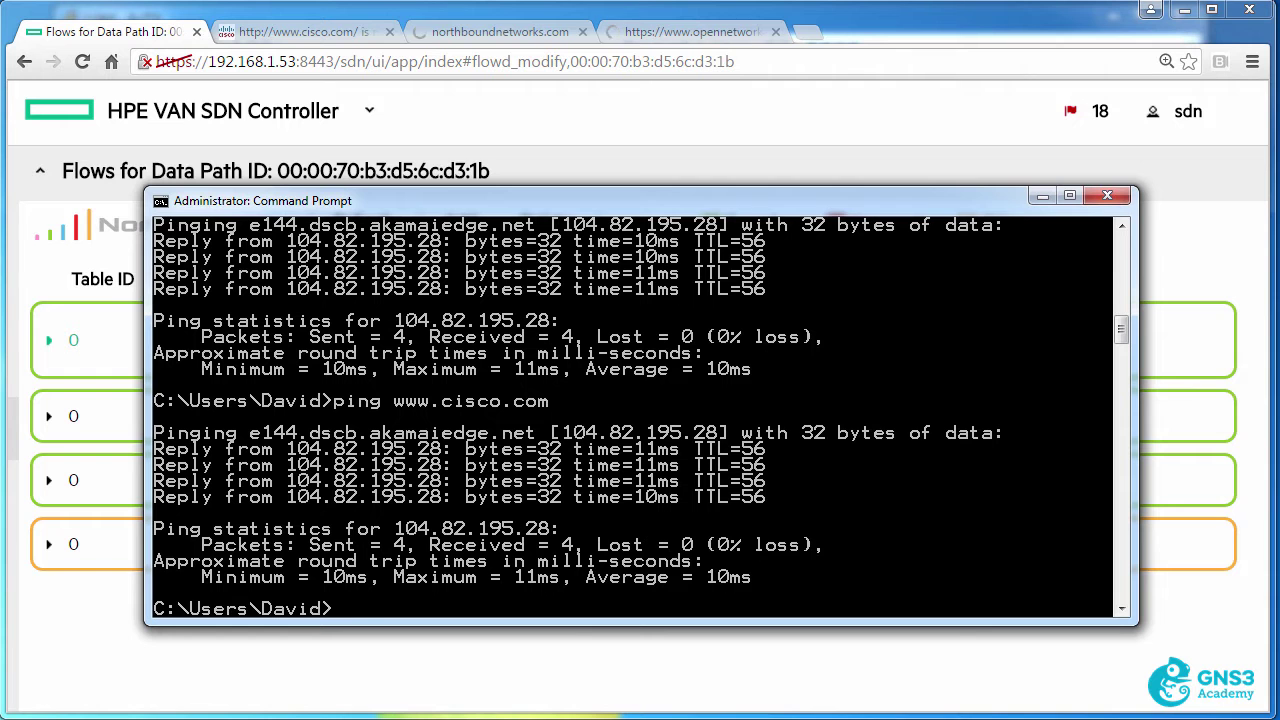
type("ping www.google.com")
key("Return")
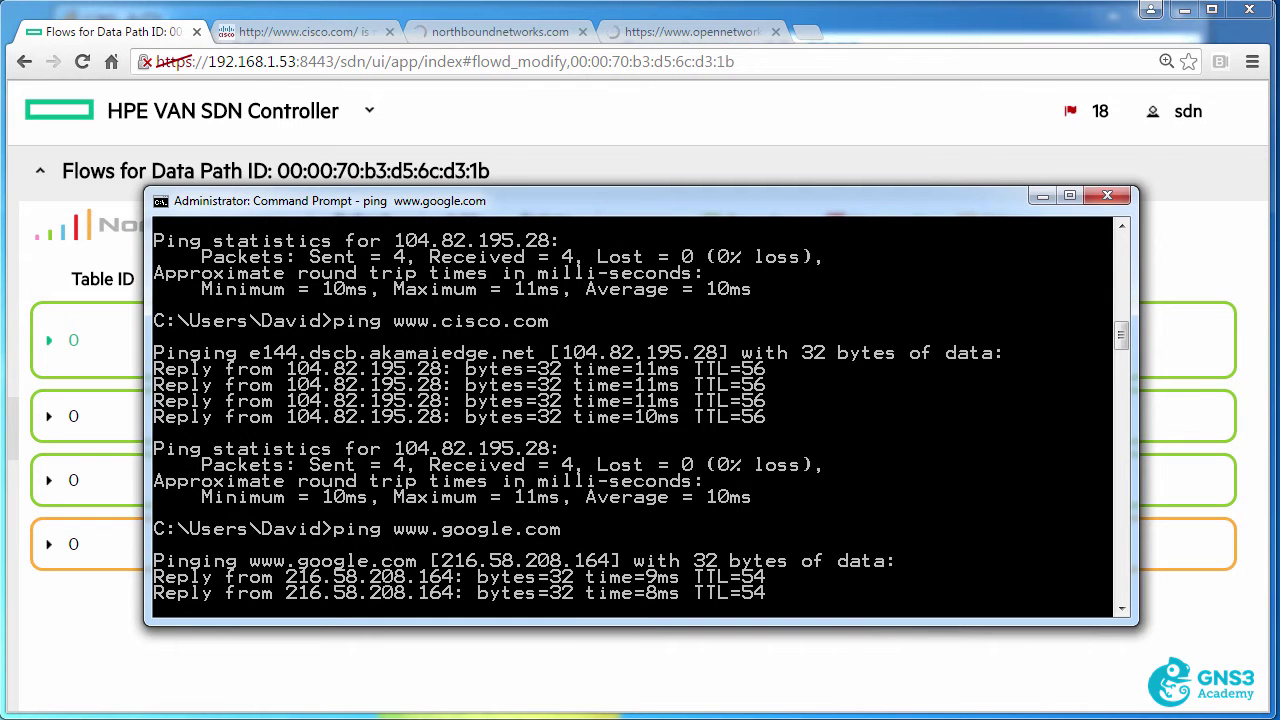
- Return to the flow list in the browser and delete the priority 20000 TCP flow
left_click(15, 302)
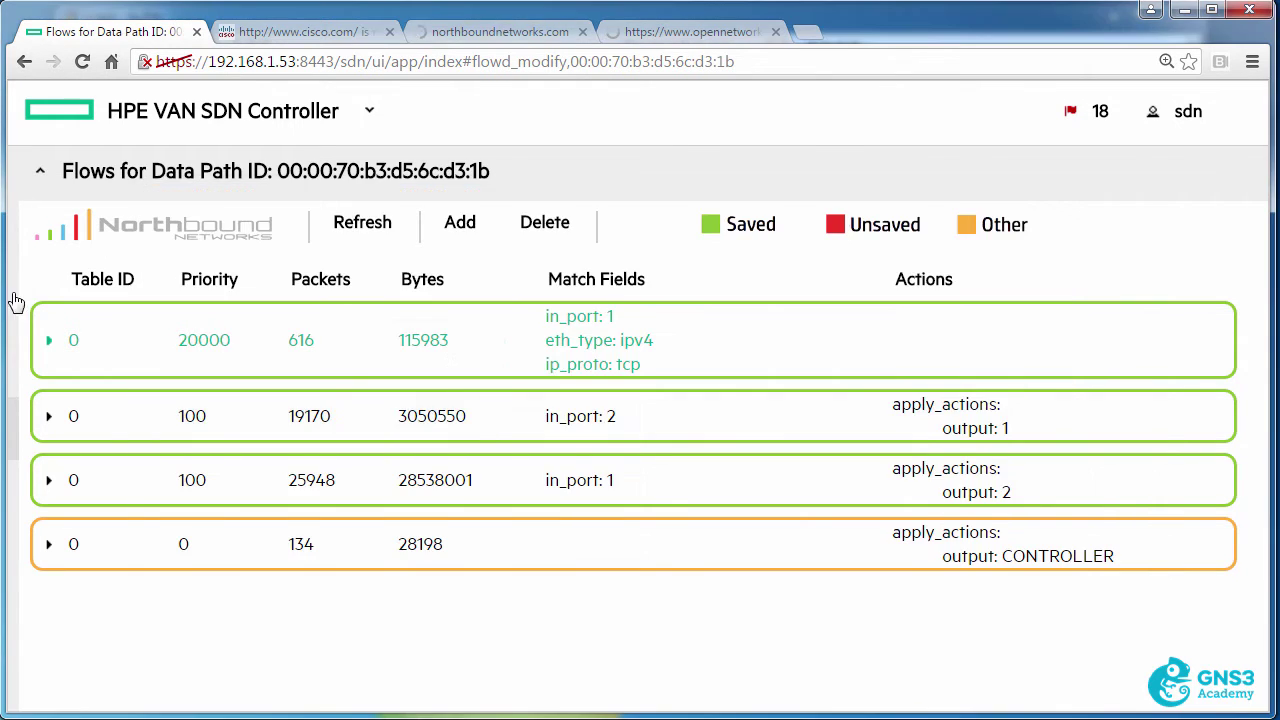
left_click(542, 226)
left_click(746, 212)
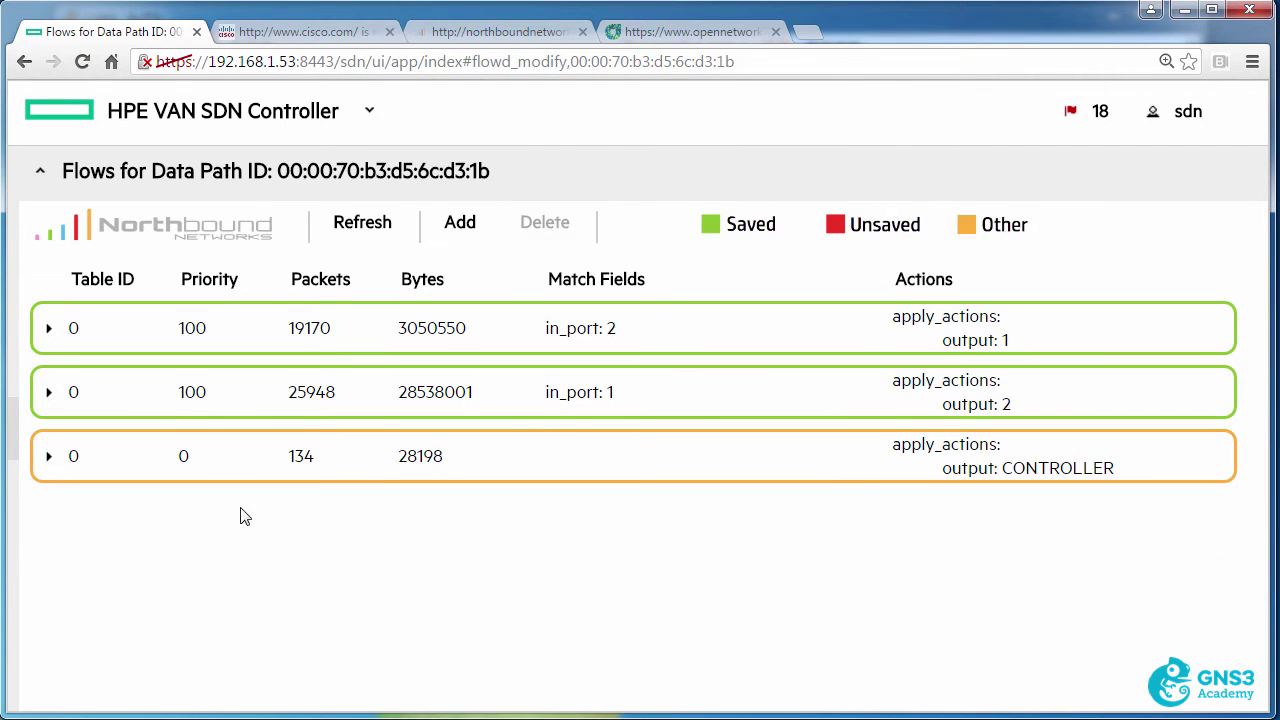
- Reload the Cisco page and check whether the Cisco, Northbound Networks and Open Networking Foundation sites load
left_click(300, 32)
left_click(86, 60)
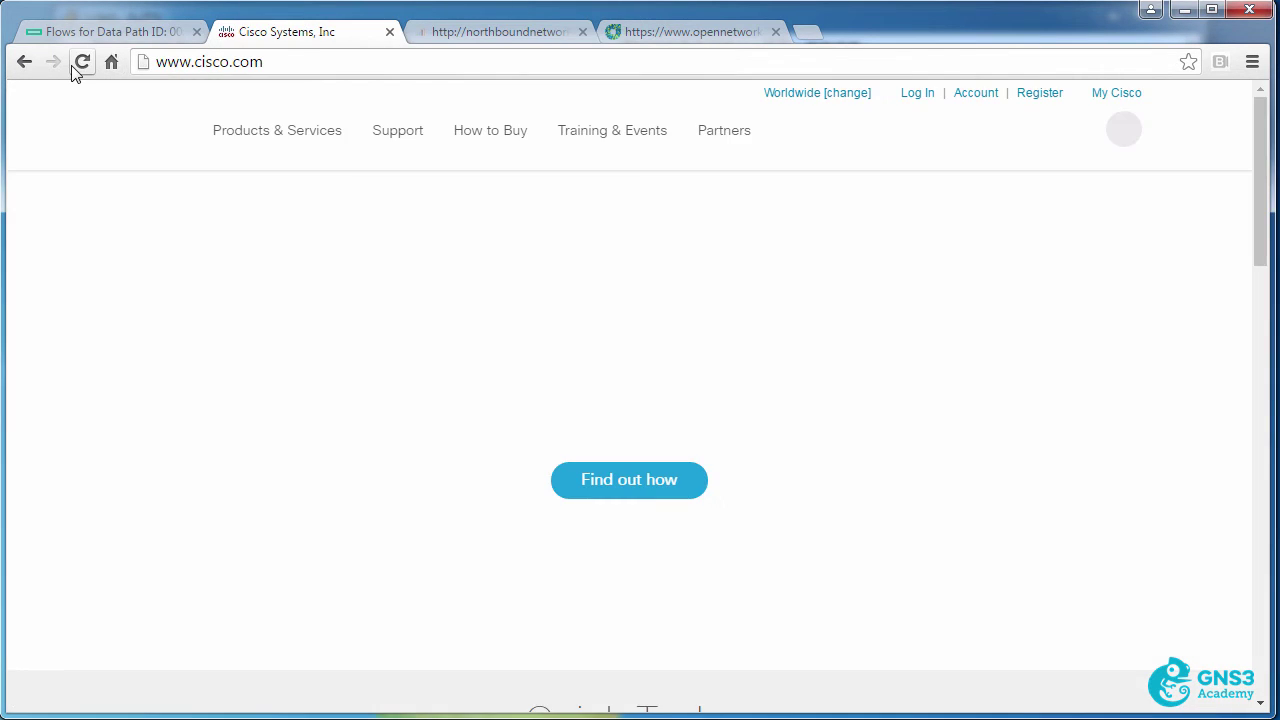
left_click(76, 66)
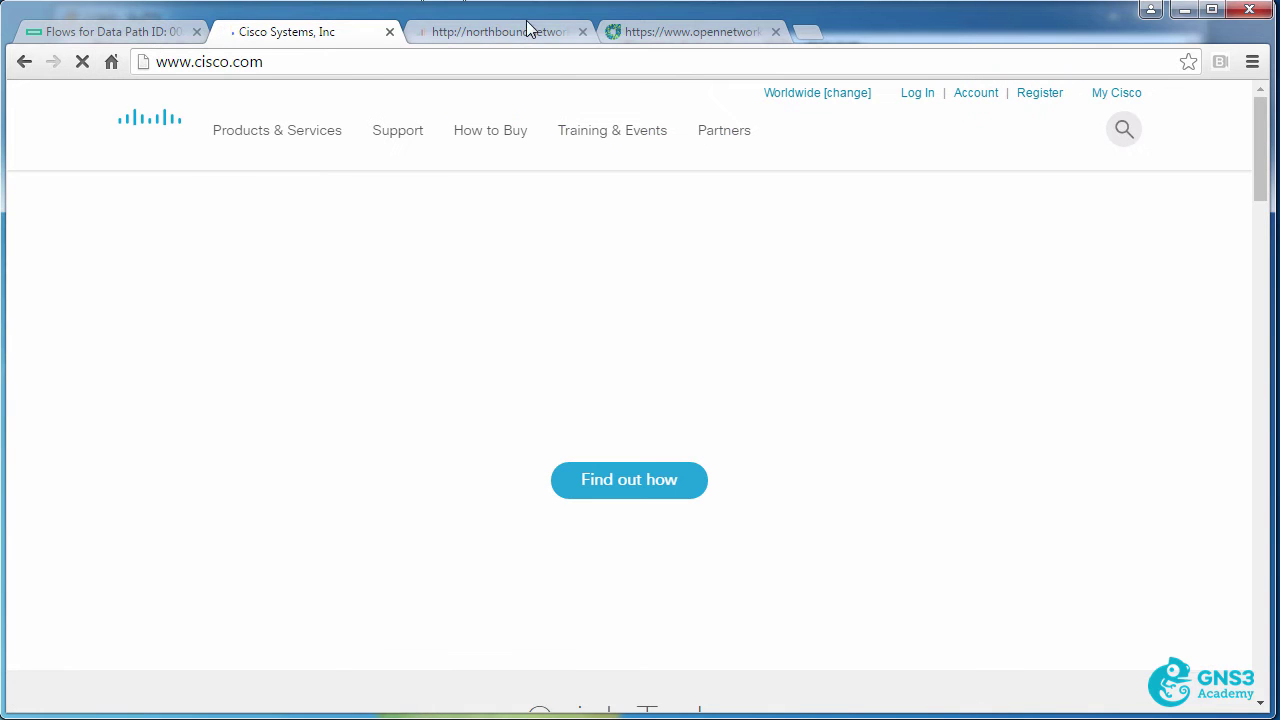
left_click(522, 32)
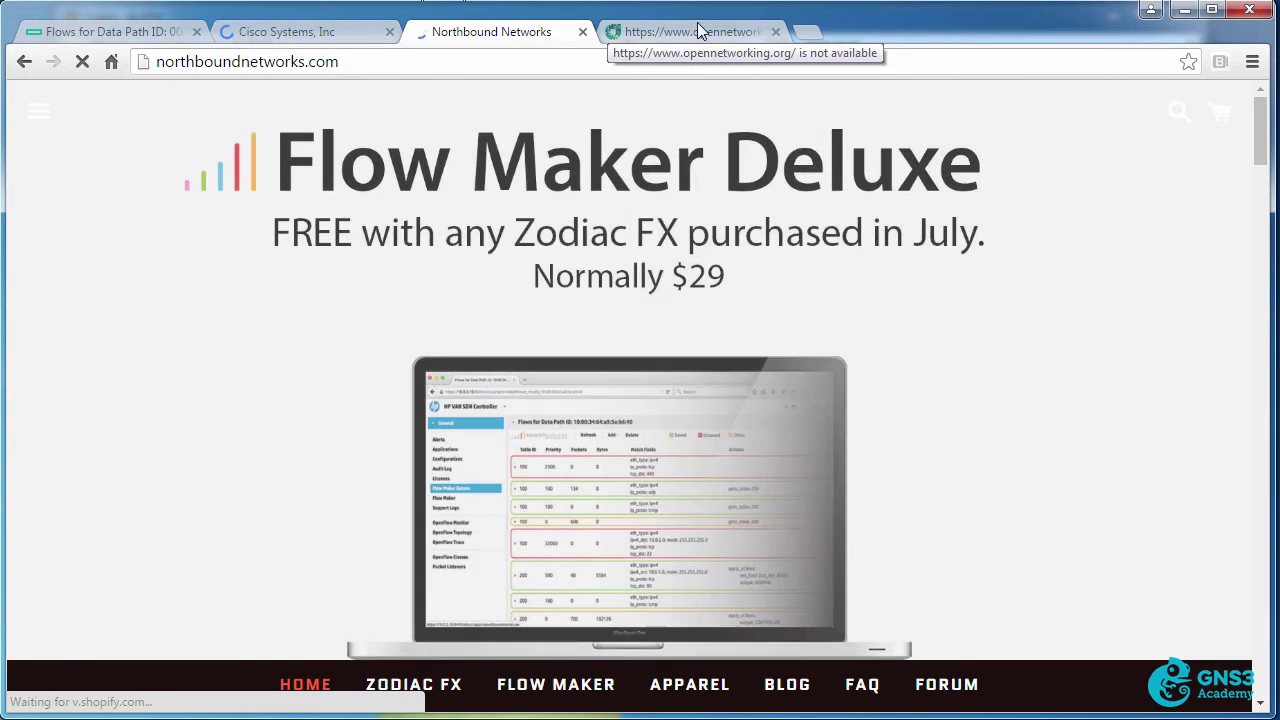
left_click(704, 32)
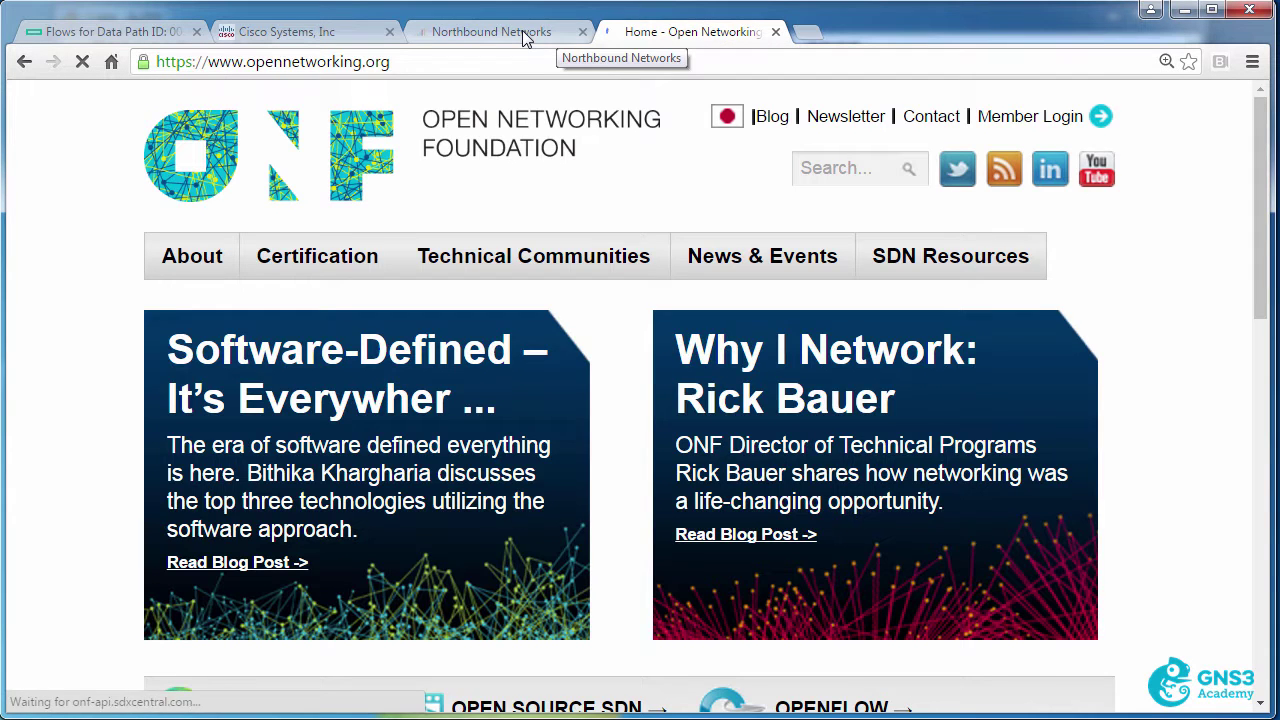
left_click(522, 32)
left_click(357, 36)
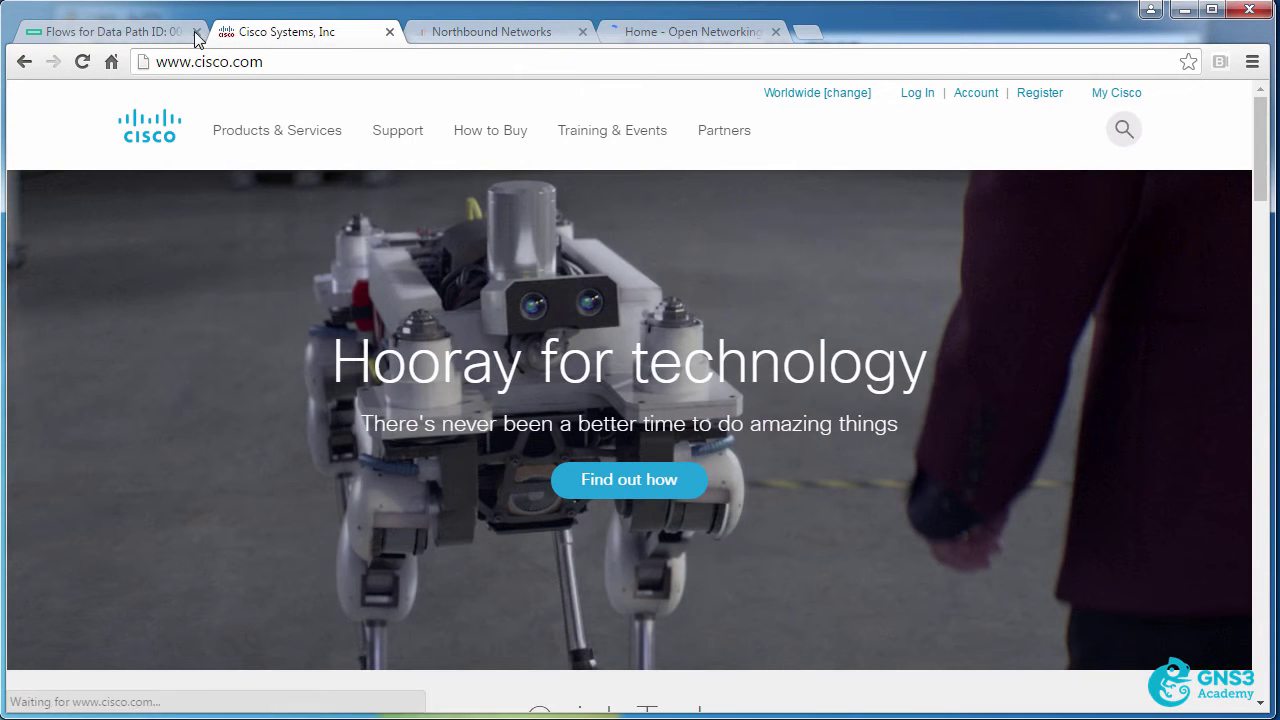
- Return to the flow list, refresh it and examine the packet counter of the priority 100 flow for port 1
left_click(133, 38)
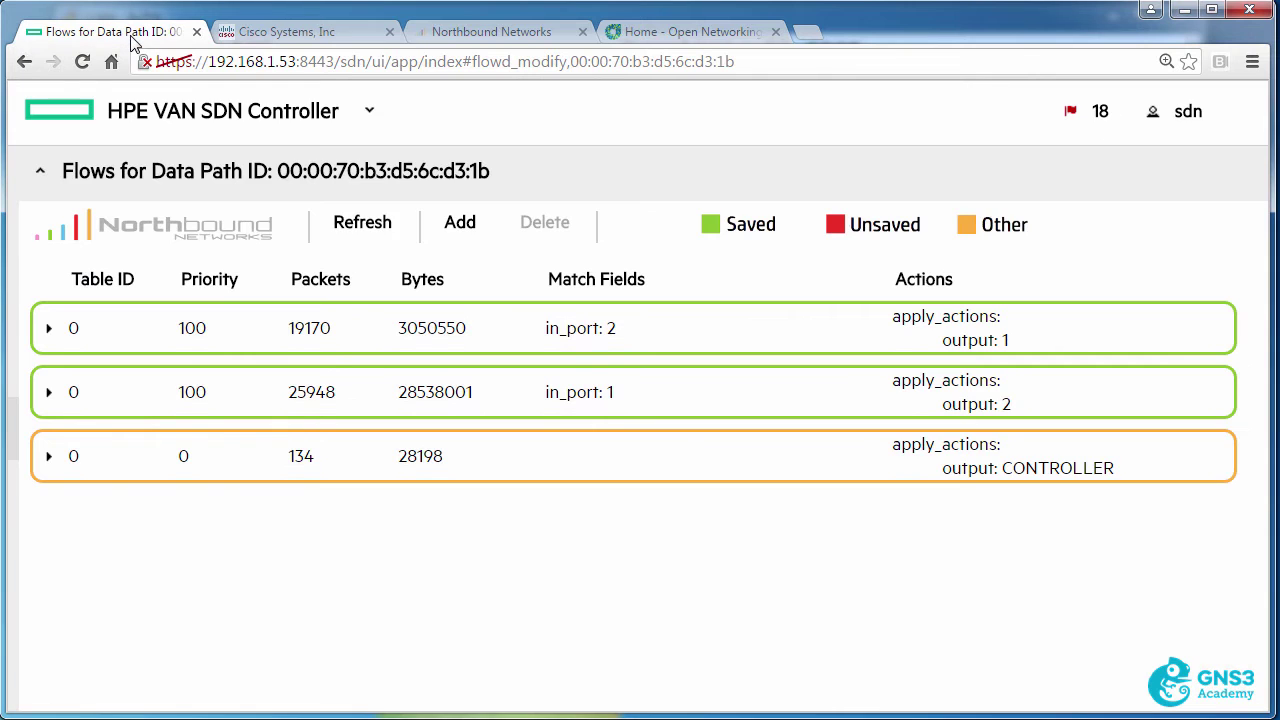
left_click(352, 224)
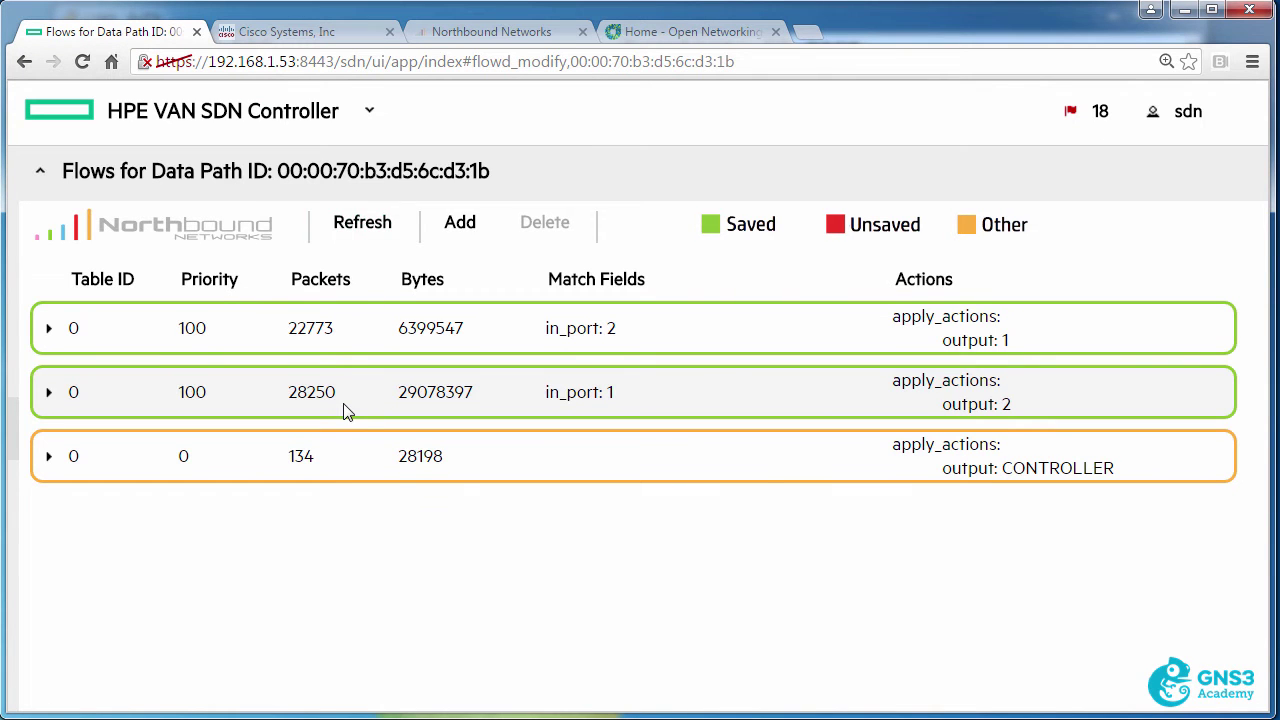
left_click(345, 410)
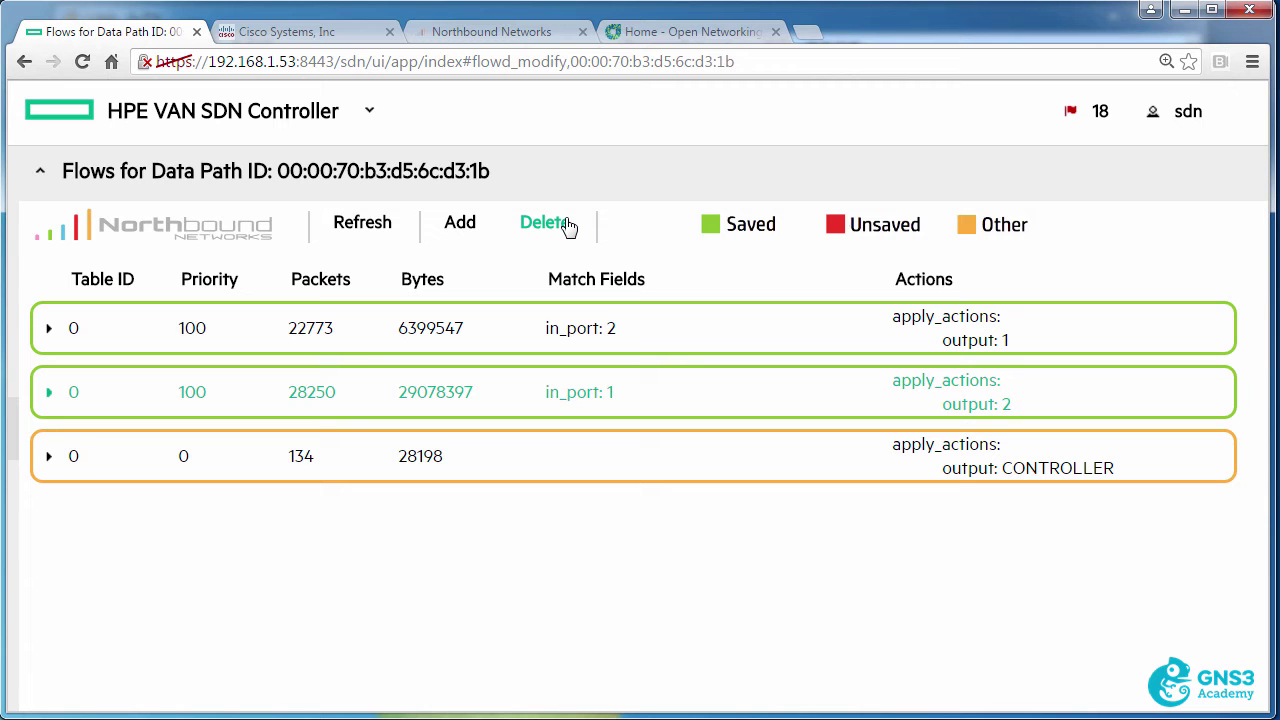
- Open the form for adding a flow and examine its source port and destination port match fields
left_click(463, 225)
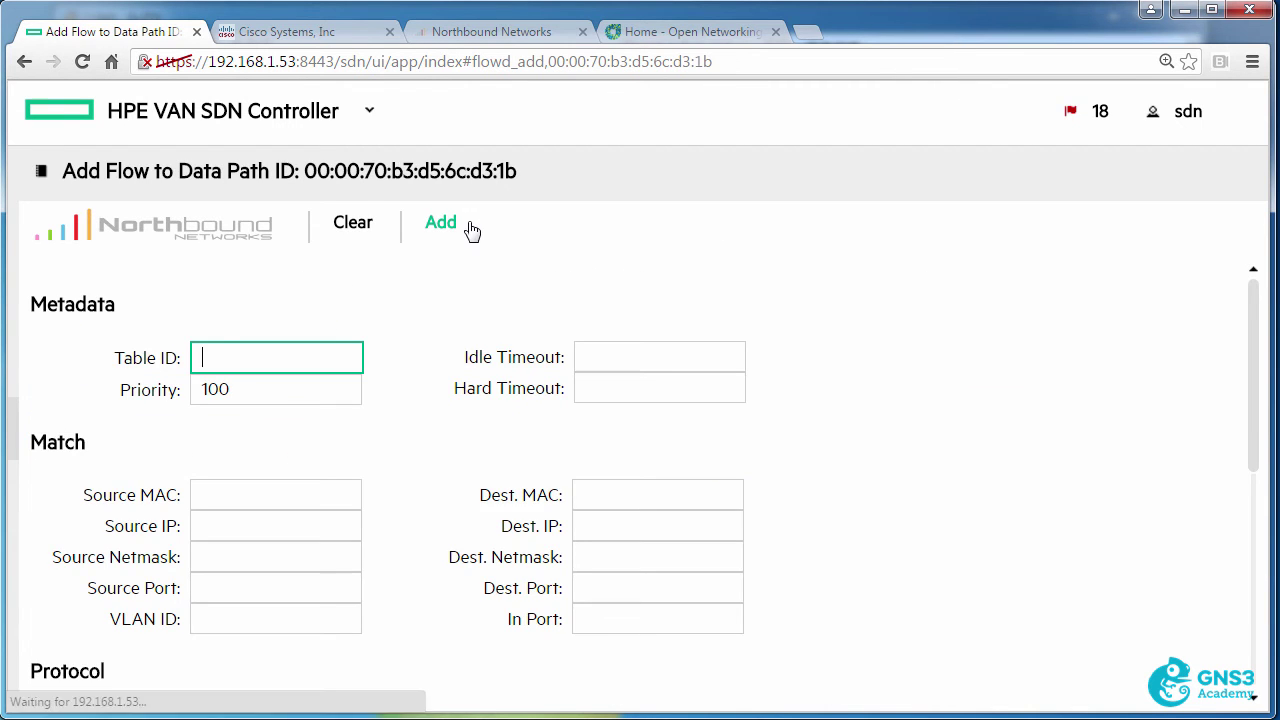
scroll(223, 360, "down", 2)
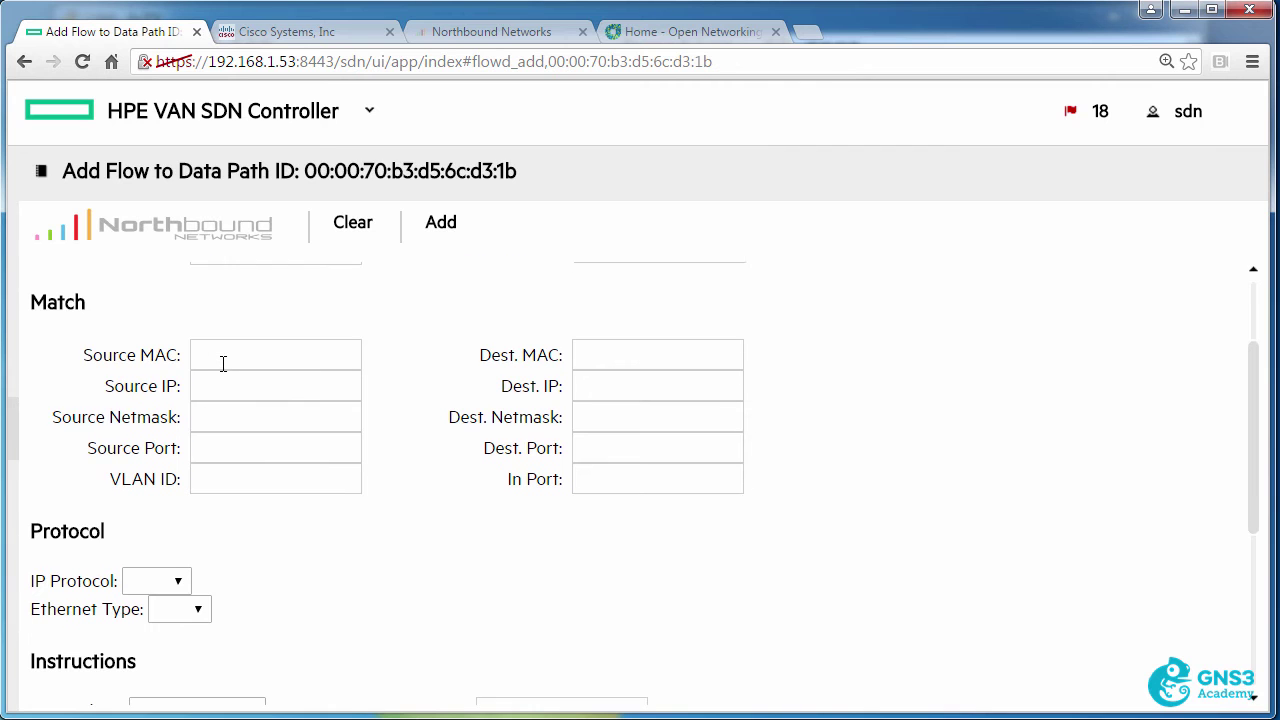
scroll(223, 363, "down", 1)
left_click(597, 430)
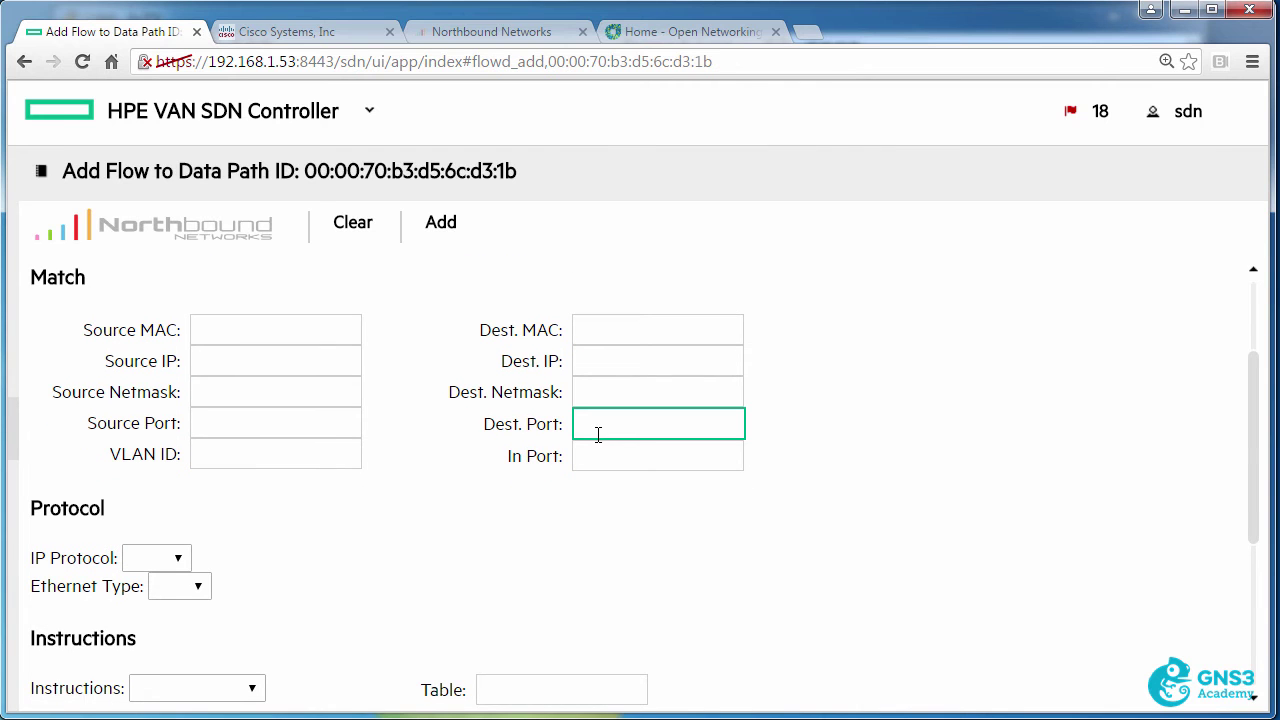
left_click(362, 426)
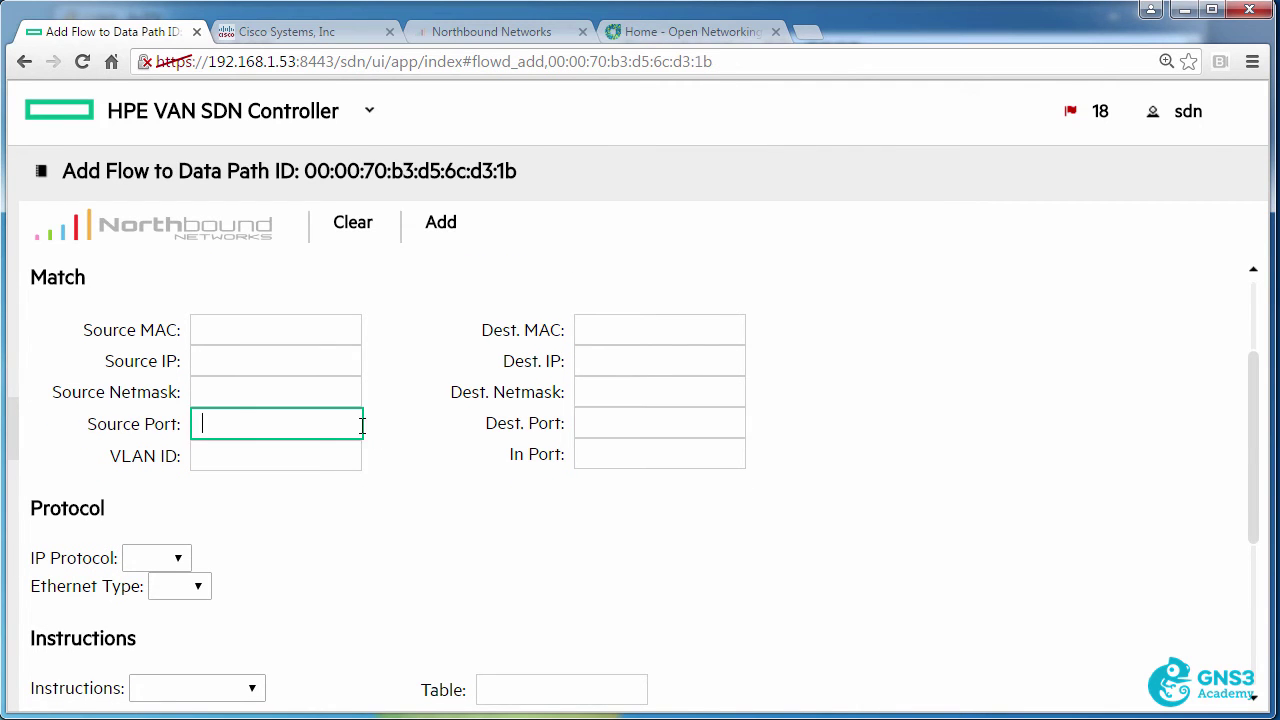
left_click(666, 418)
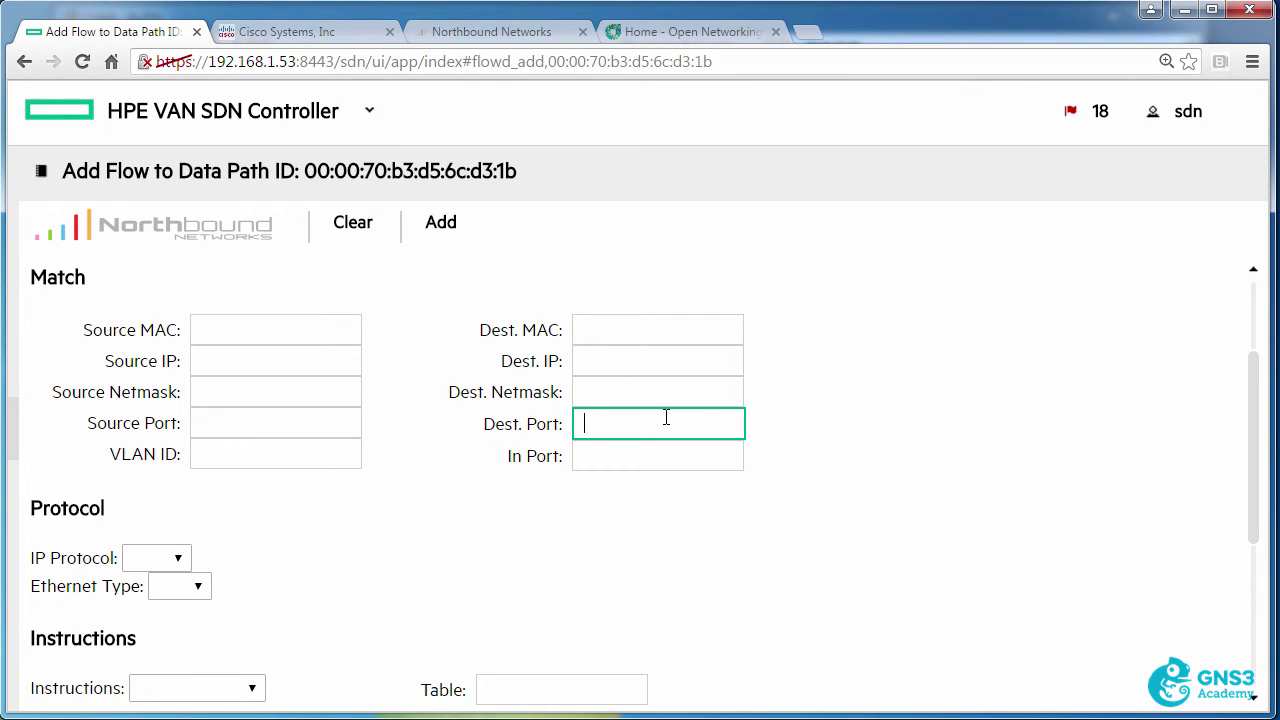